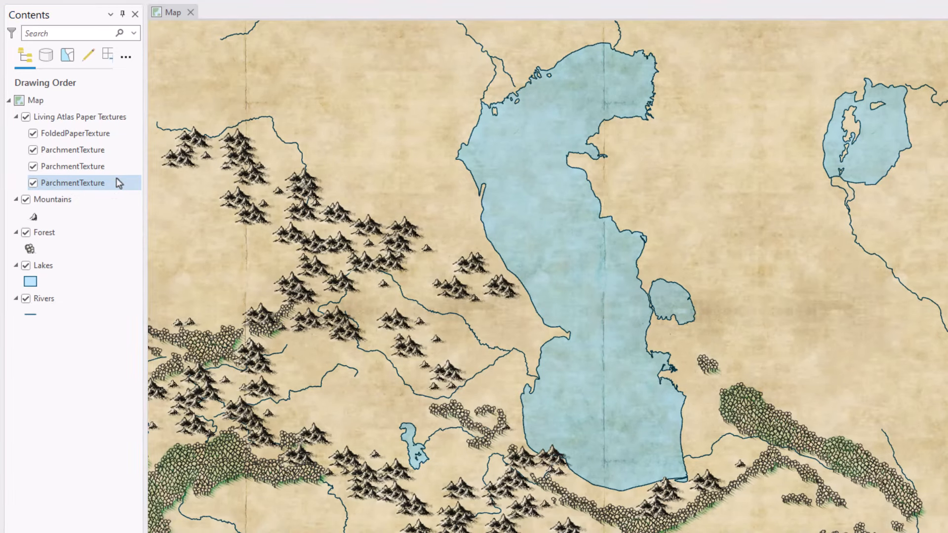
Collapse the Living Atlas Paper Textures group and add a Wave effect to the Rivers line symbol's solid stroke.
left_click(15, 117)
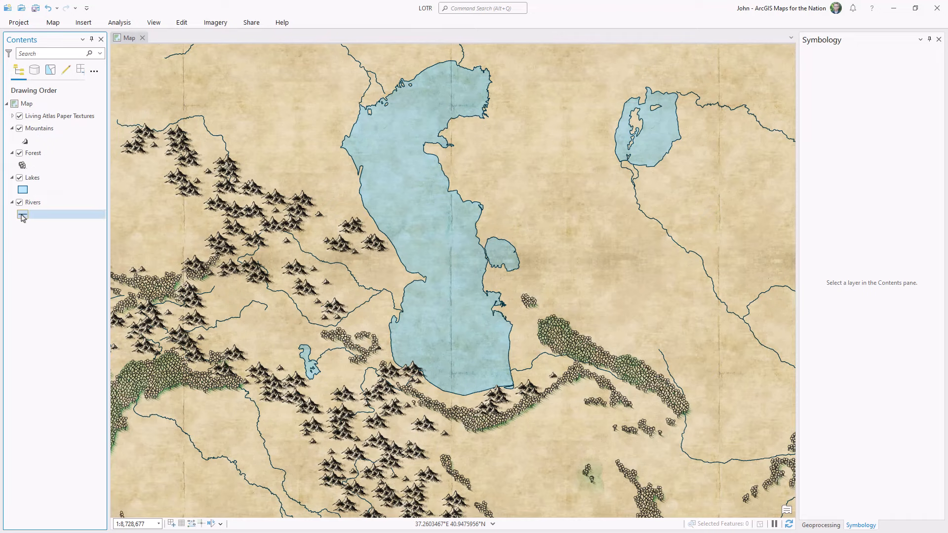
left_click(22, 216)
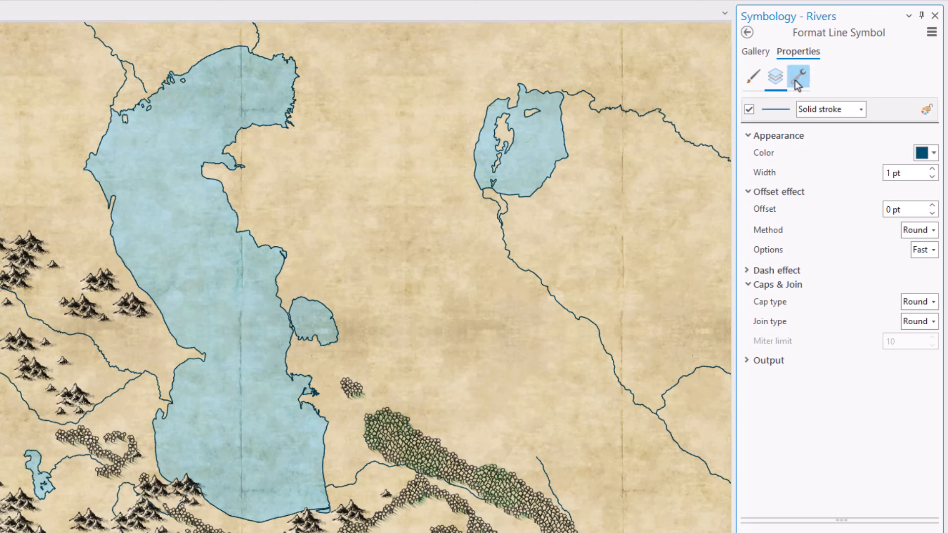
left_click(798, 82)
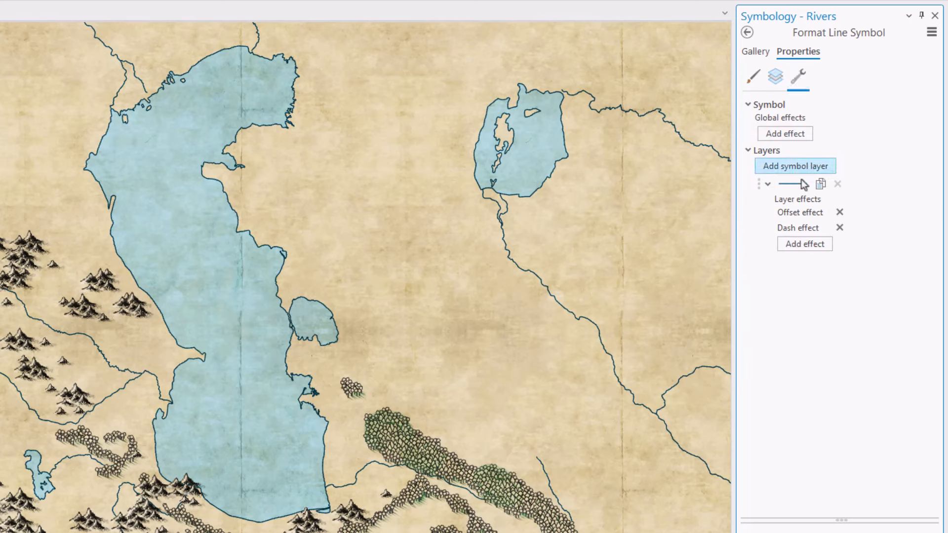
left_click(802, 249)
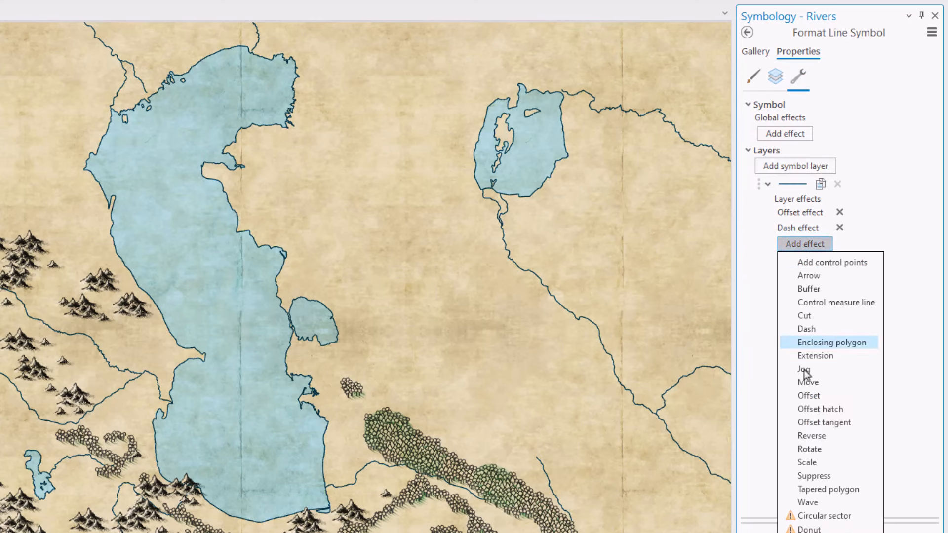
left_click(809, 503)
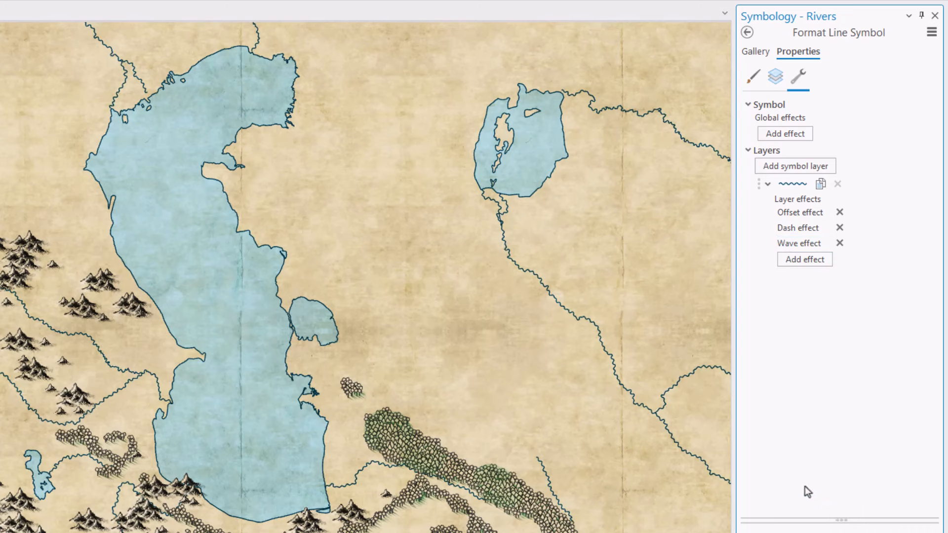
Set the river stroke's wave effect to a Random waveform with 1 pt amplitude and 5 pt period.
left_click(775, 77)
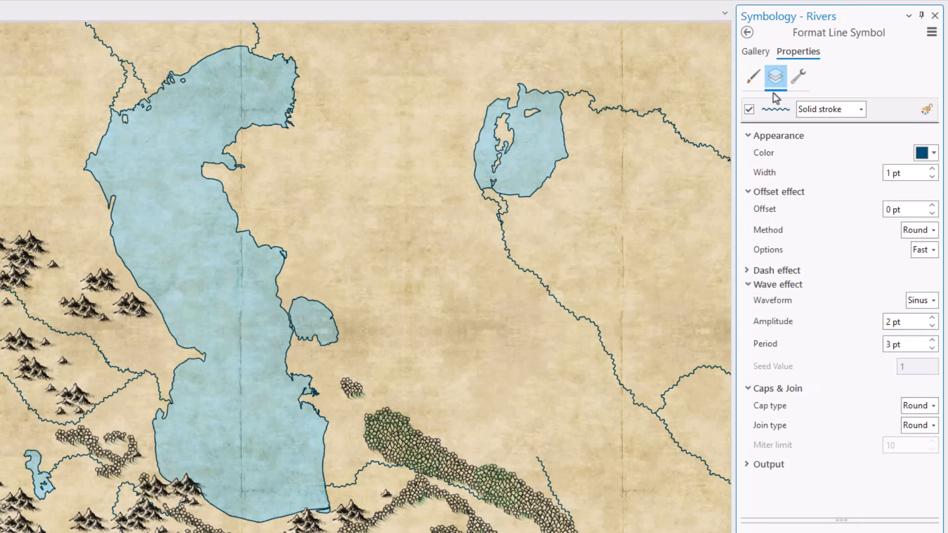
left_click(932, 301)
left_click(926, 357)
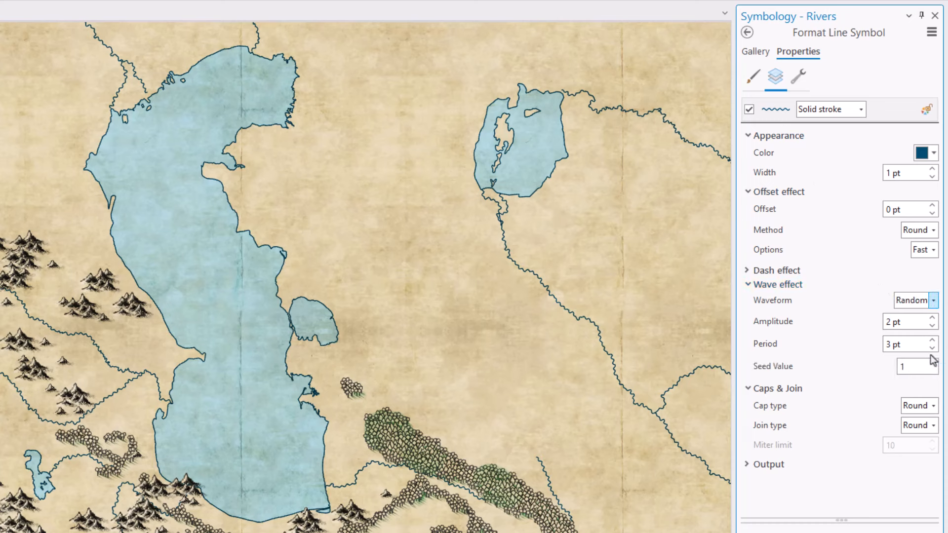
left_click(932, 326)
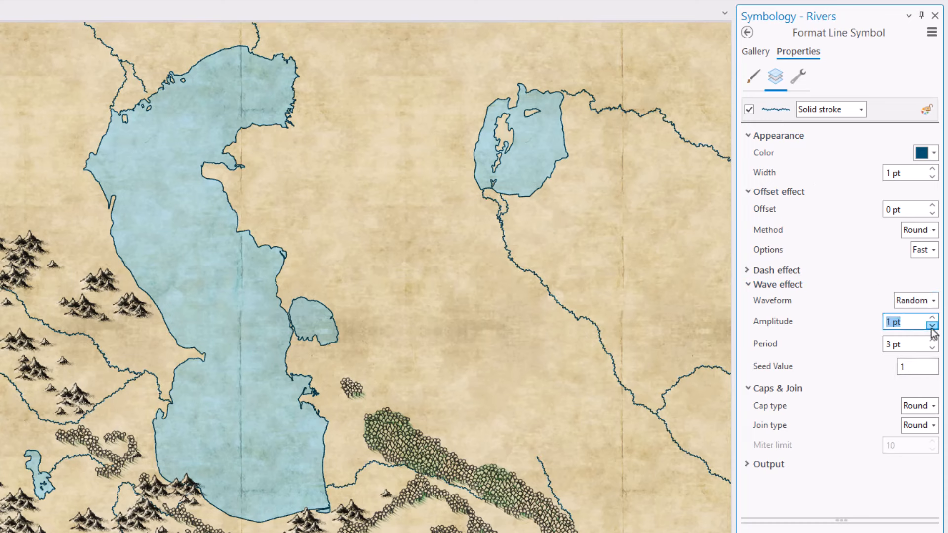
left_click(932, 340)
left_click(932, 341)
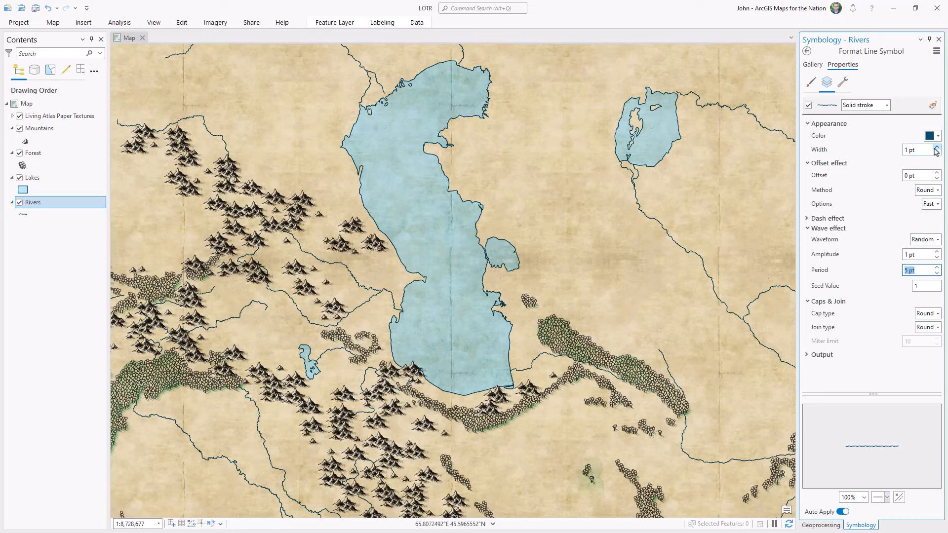
Set the river stroke's width to 2 pt and its color to dark gray.
left_click(936, 148)
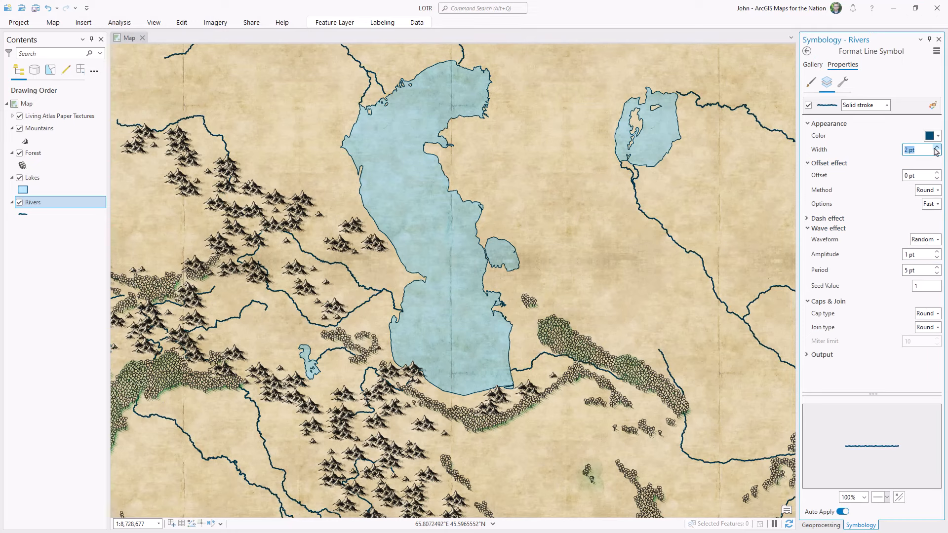
left_click(937, 136)
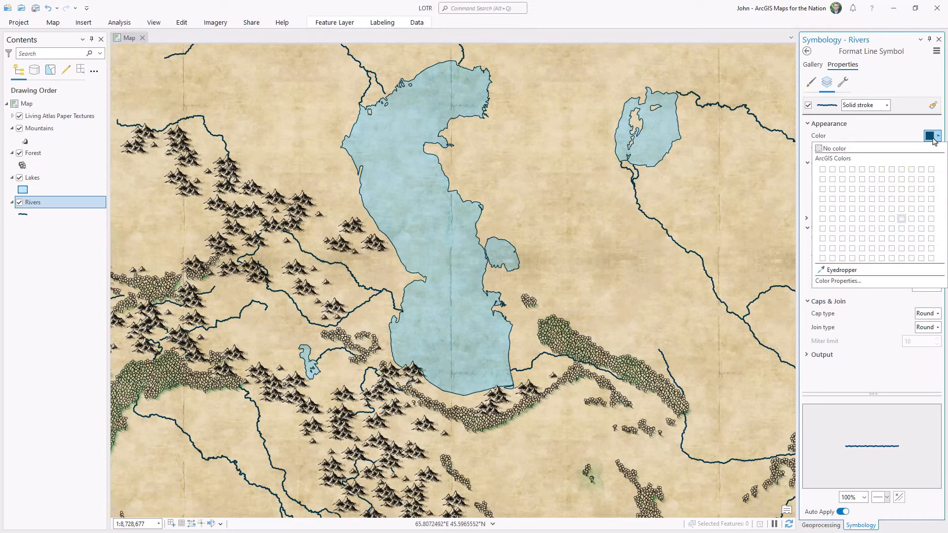
left_click(822, 249)
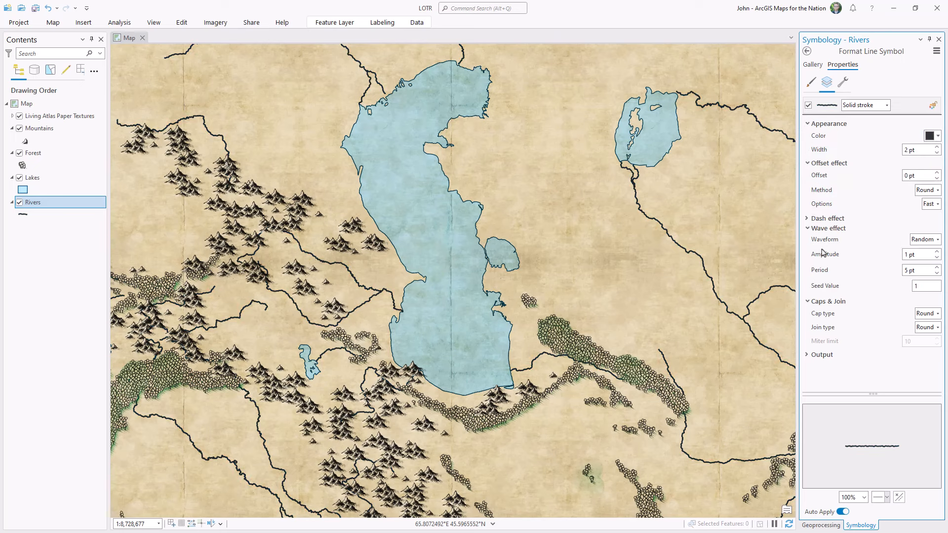
Make the river stroke's dark gray color slightly transparent in the color properties.
left_click(937, 135)
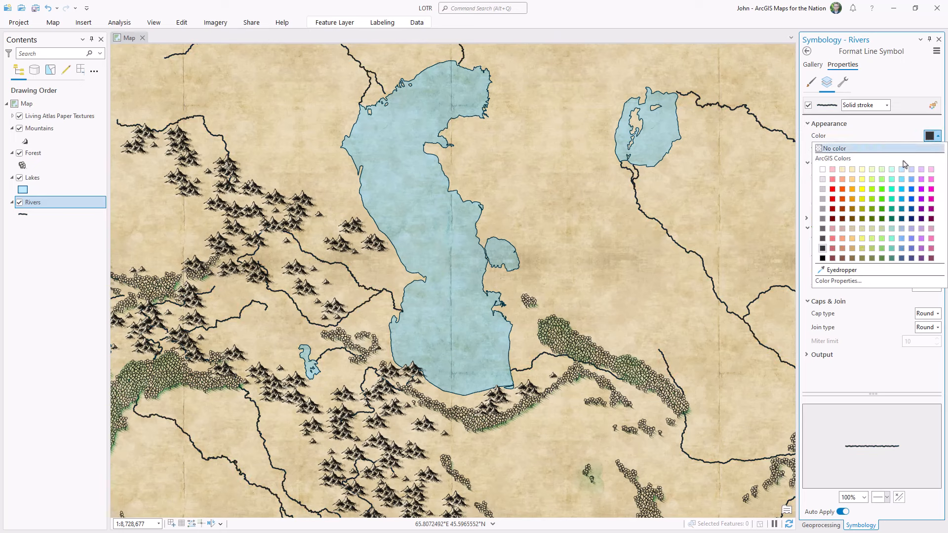
left_click(830, 280)
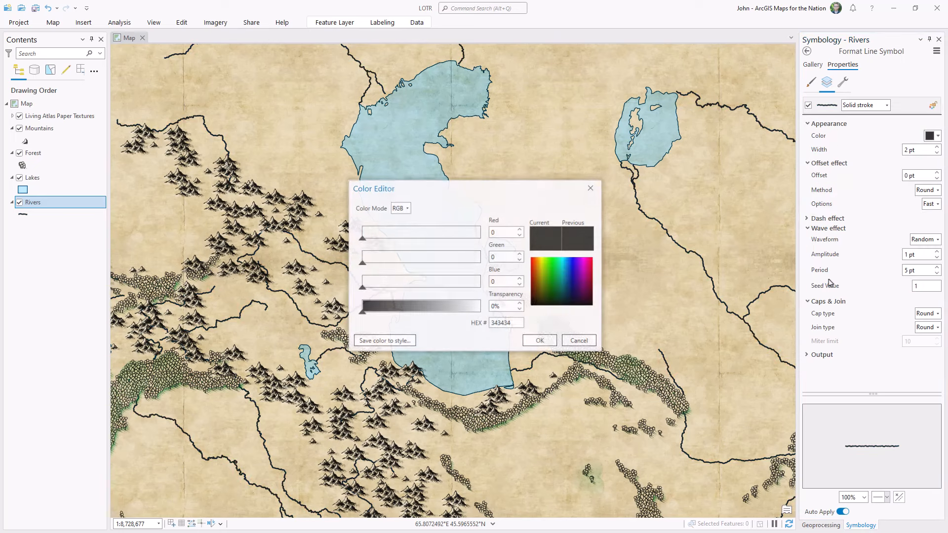
left_click(492, 307)
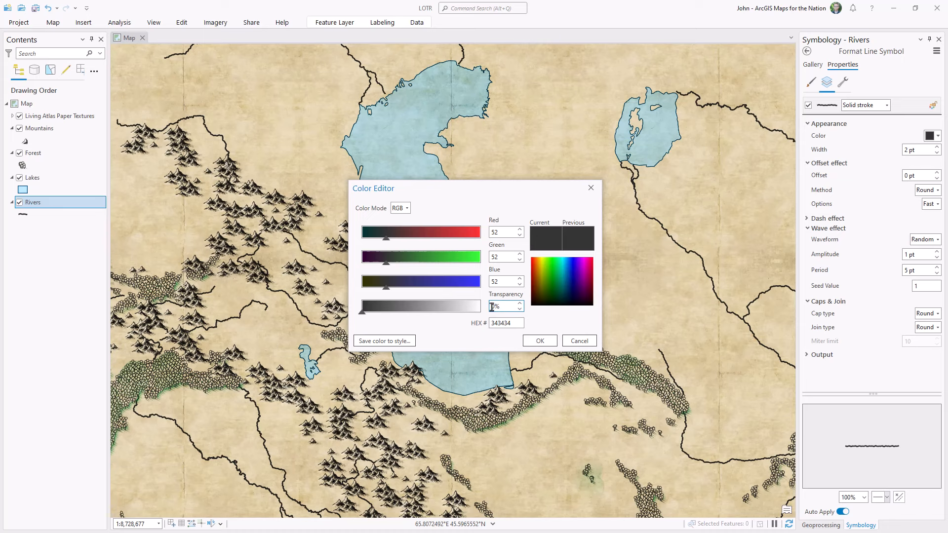
type("1")
left_click(534, 342)
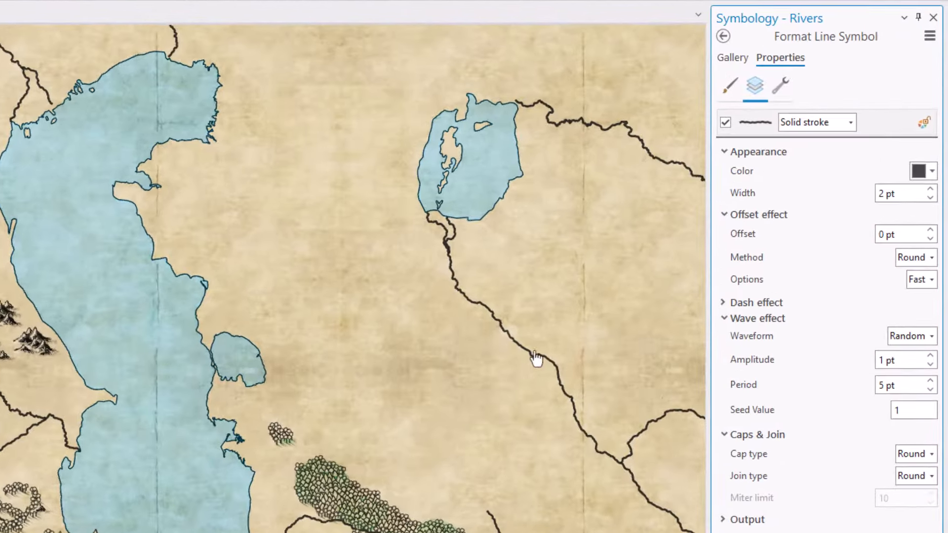
Add a marker layer to the river symbol and change its shape to the short vertical line.
left_click(778, 92)
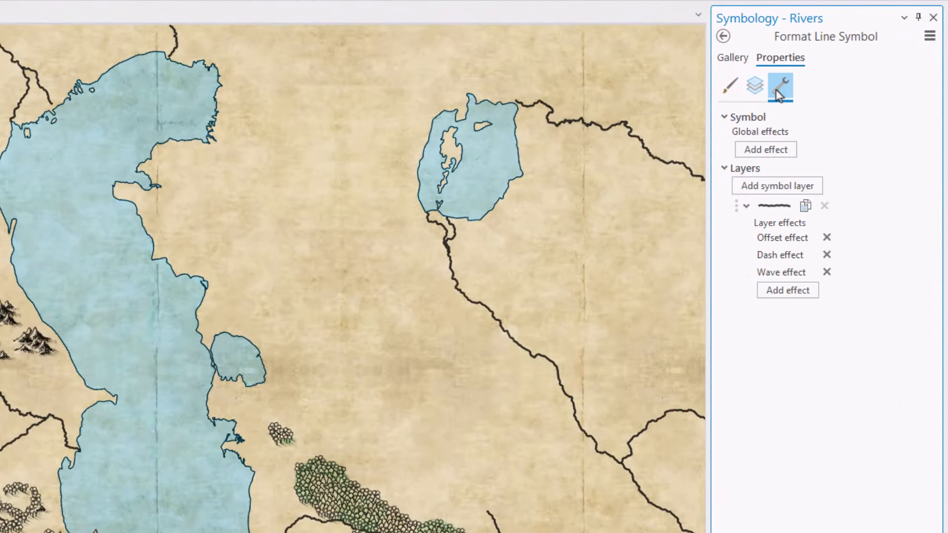
left_click(785, 188)
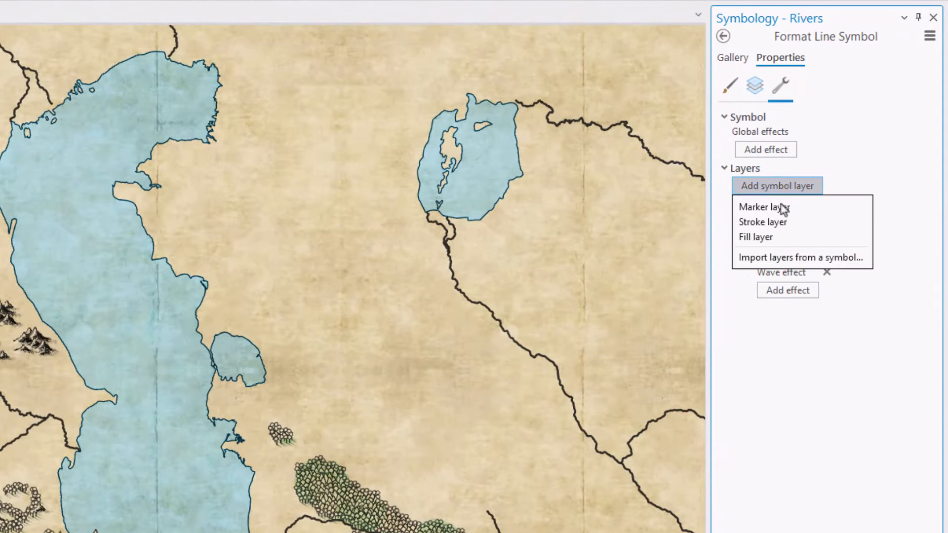
left_click(784, 209)
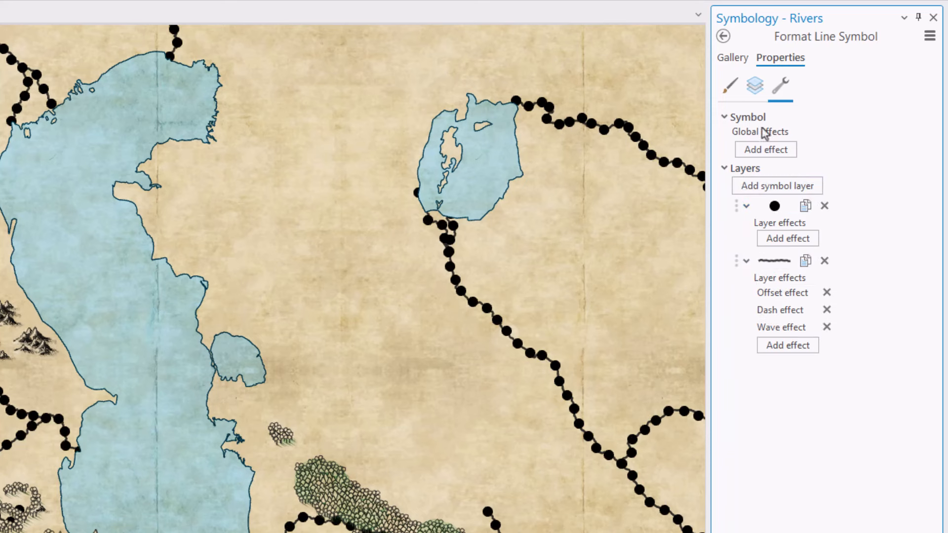
left_click(757, 91)
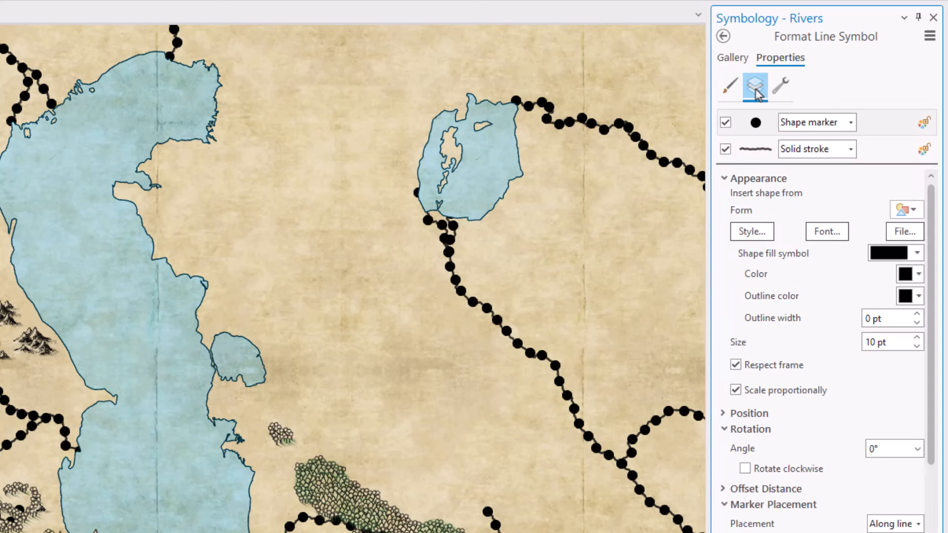
left_click(913, 211)
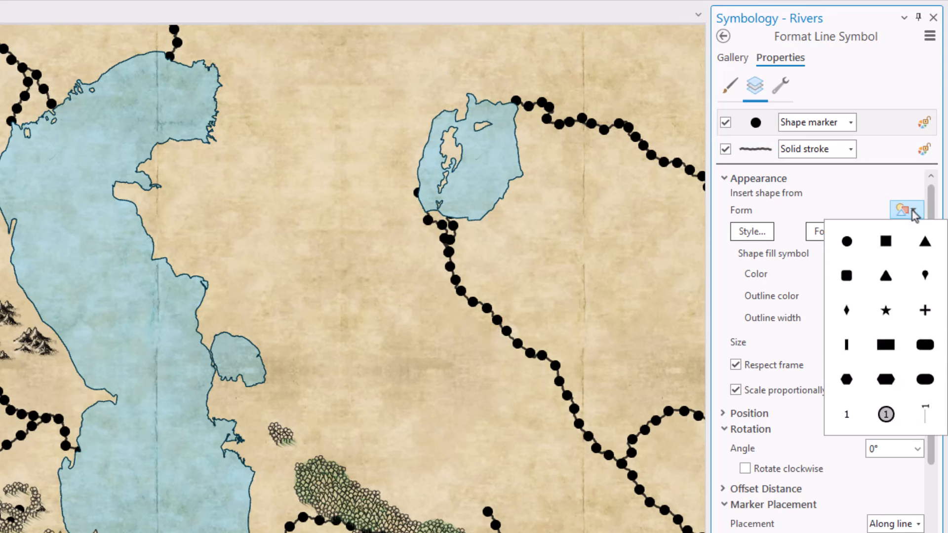
left_click(850, 345)
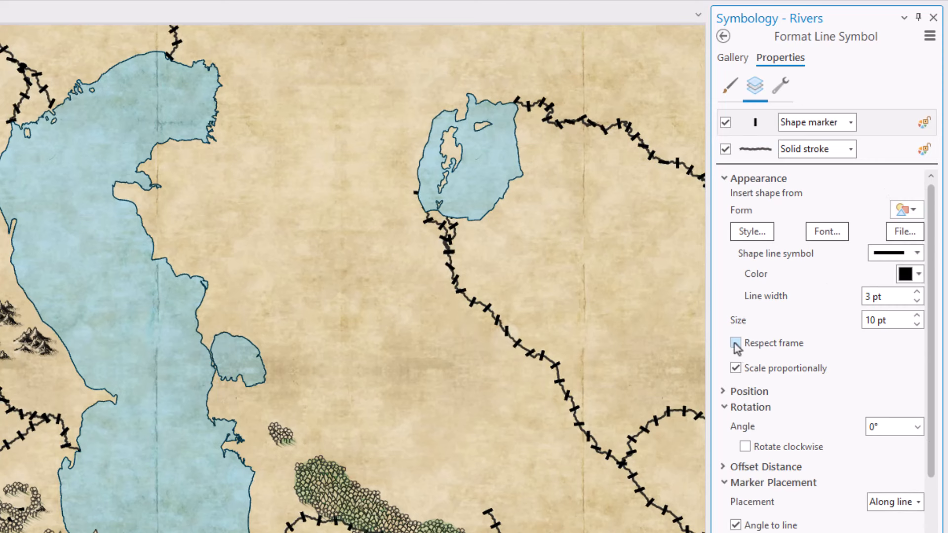
Turn off Respect frame and Scale proportionally for the marker, with a line width of 0.75 pt and a size of 4 pt.
left_click(736, 368)
left_click(917, 301)
type("0.")
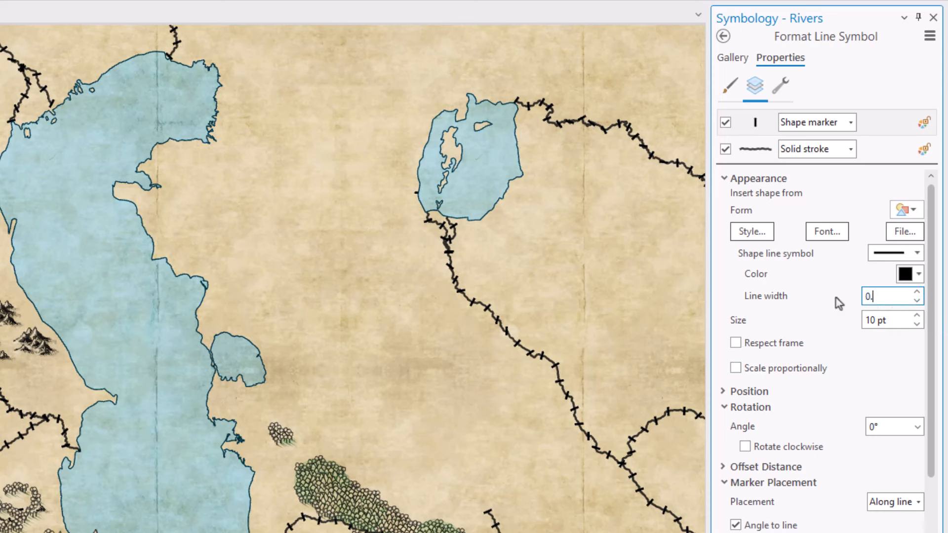
type("75")
left_click(893, 322)
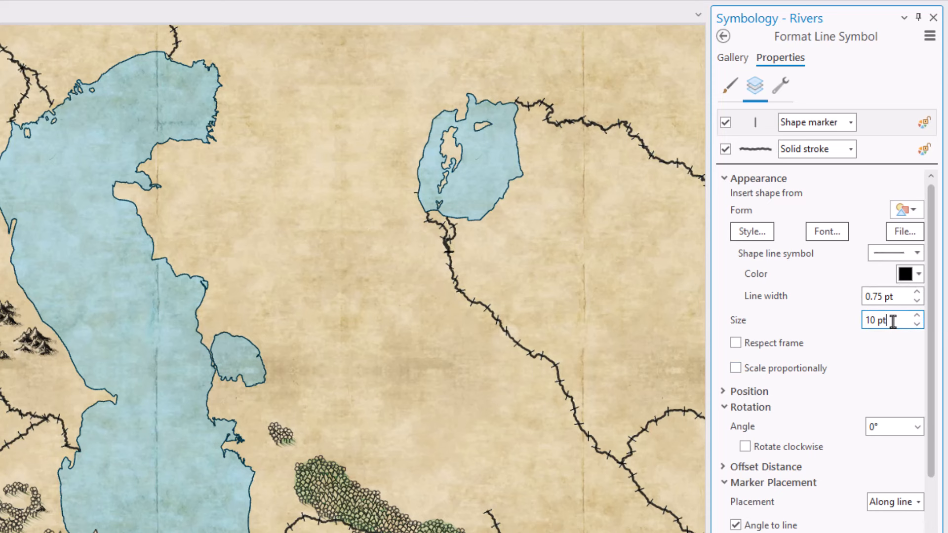
left_click_drag(893, 321, 865, 322)
type("4")
key("Tab")
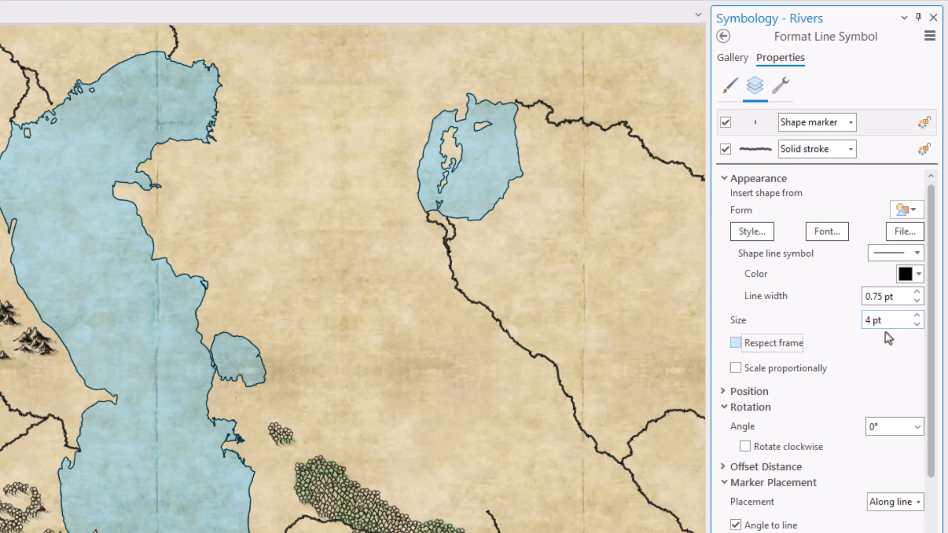
Turn off Angle to line for the river markers and set their placement to Along line with random size.
left_click_drag(932, 359, 918, 452)
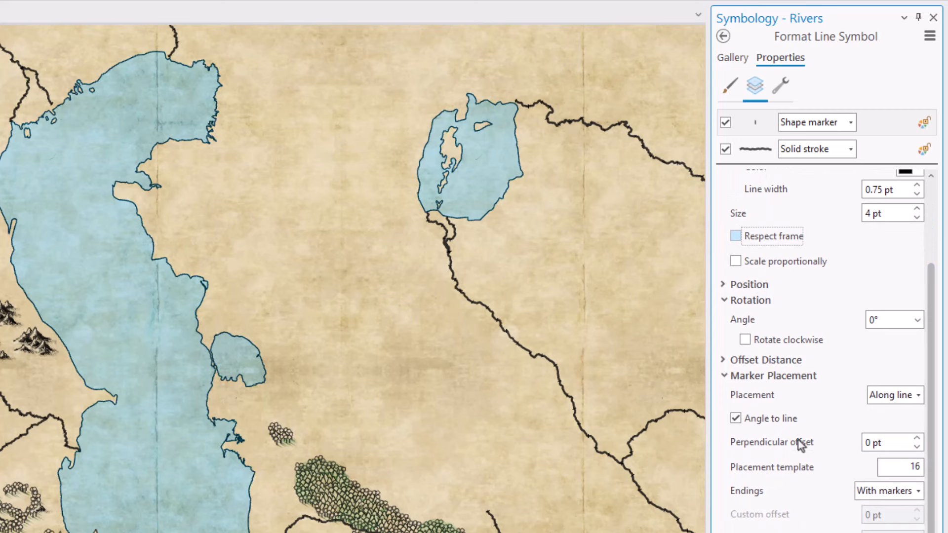
left_click(739, 419)
left_click(918, 396)
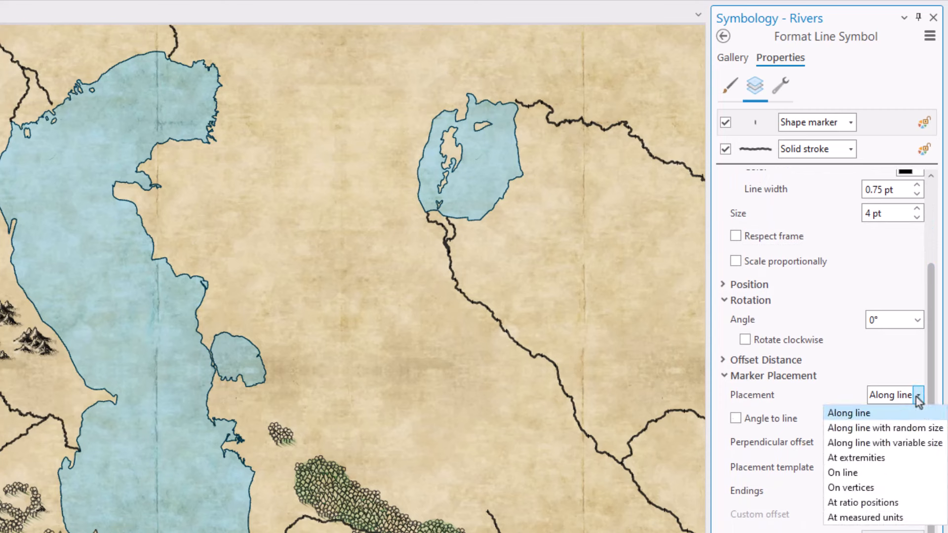
left_click(904, 427)
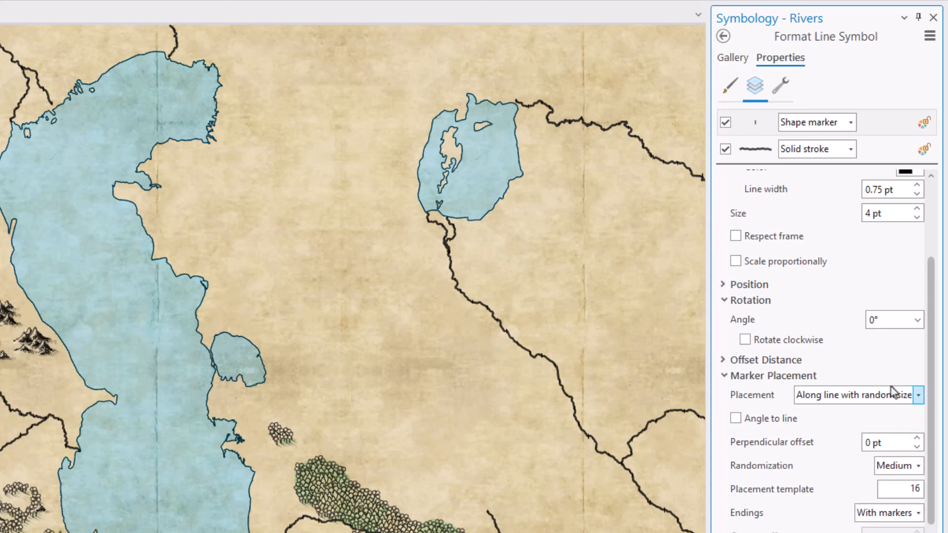
Rotate the river markers to 90° and set their placement template to 5.
left_click(870, 322)
key("Tab")
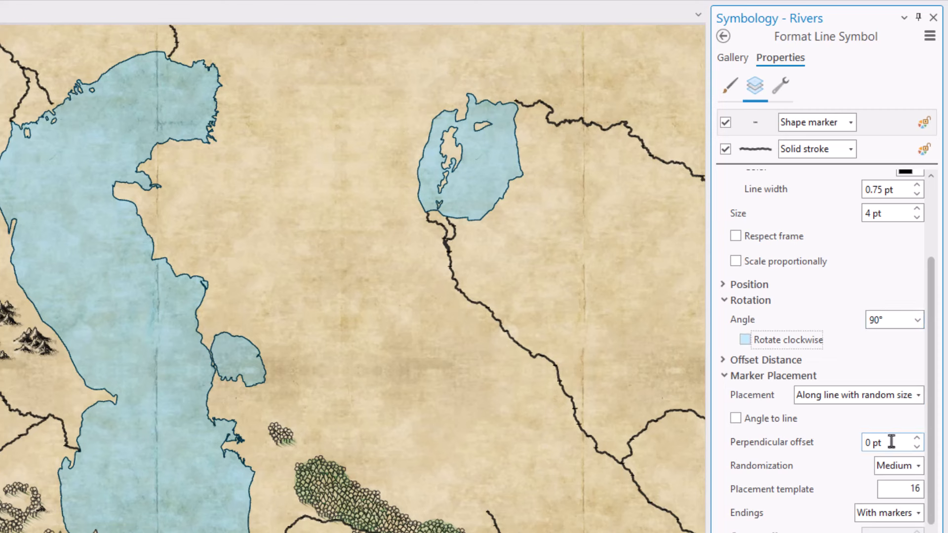
left_click_drag(900, 491, 924, 496)
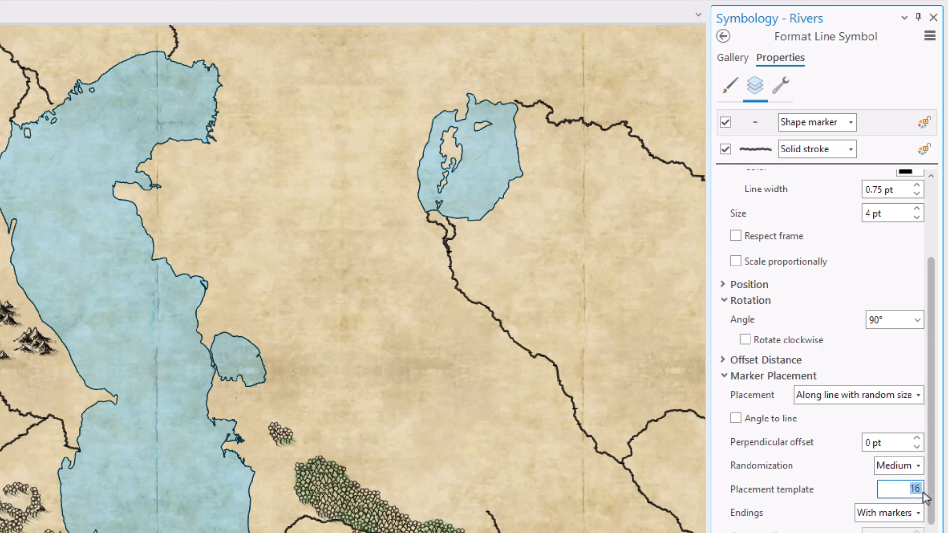
type("5")
key("Tab")
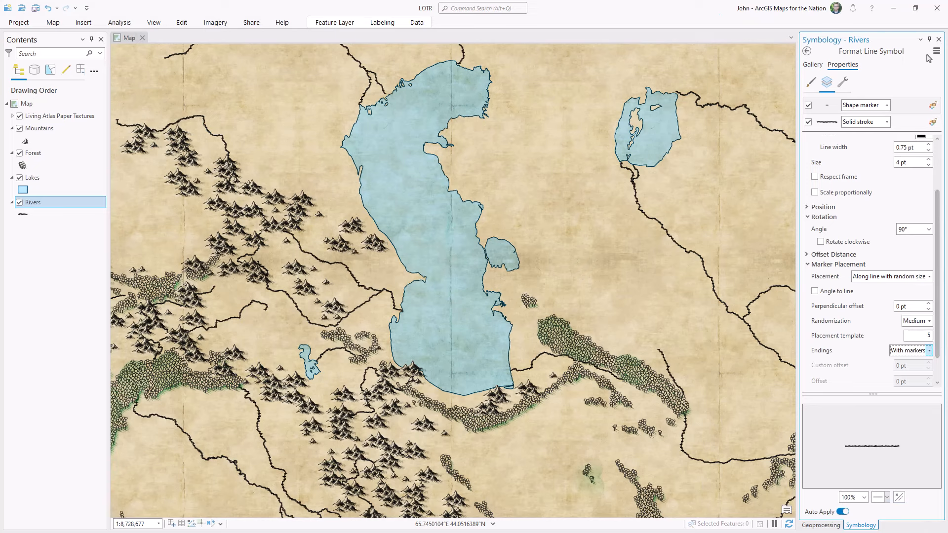
Save the finished river line symbol to the MyPrecious.stylx style.
left_click(930, 36)
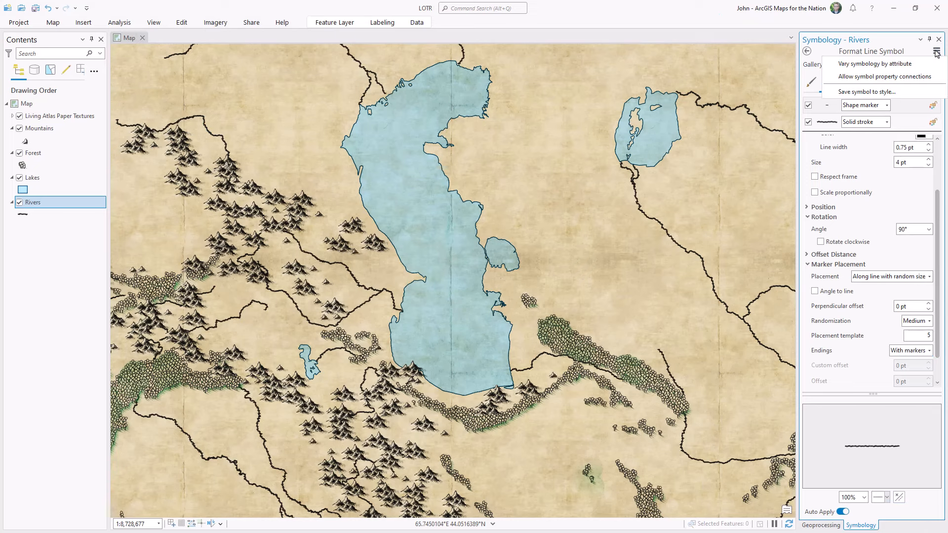
left_click(884, 92)
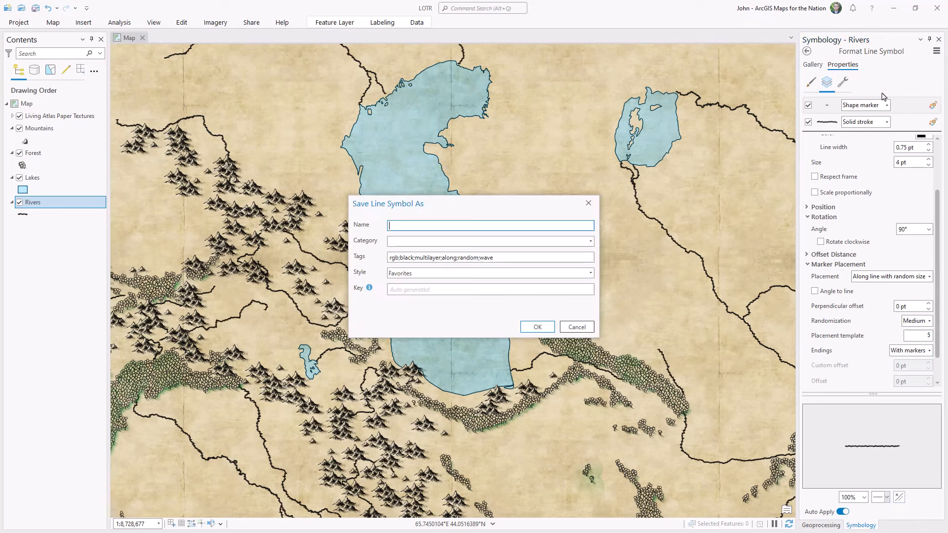
left_click(590, 273)
left_click(561, 294)
left_click(518, 226)
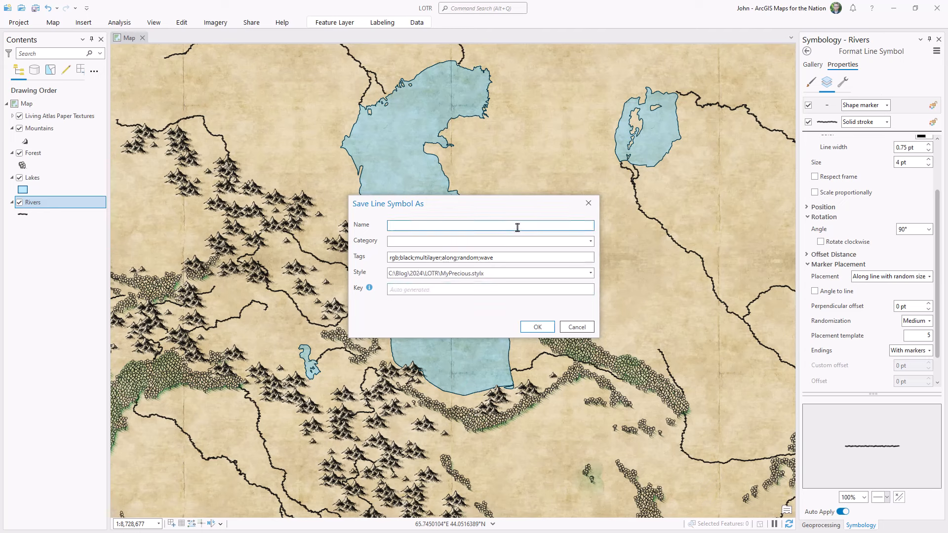
left_click(538, 327)
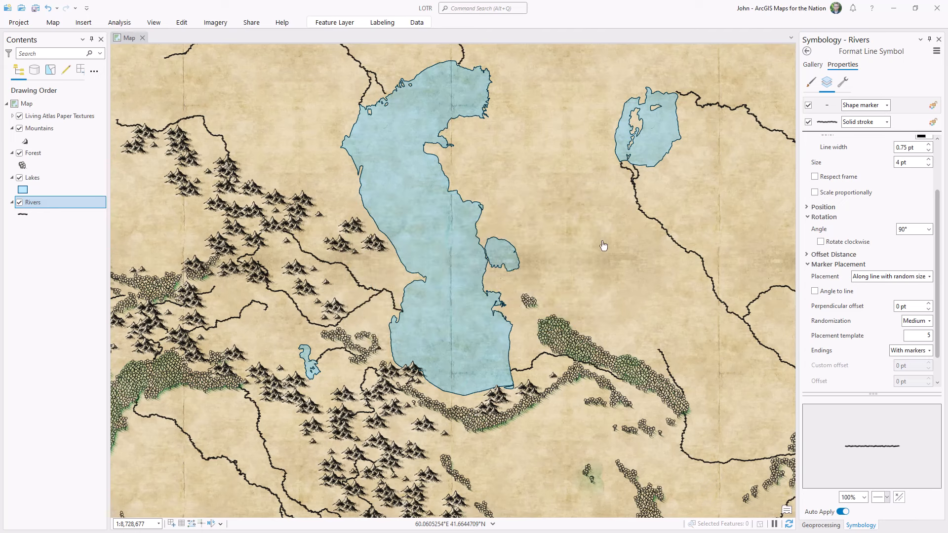
Recolor the Lakes solid fill to the plain map background color, sampled with the eyedropper while the paper texture layer is temporarily hidden.
left_click(23, 190)
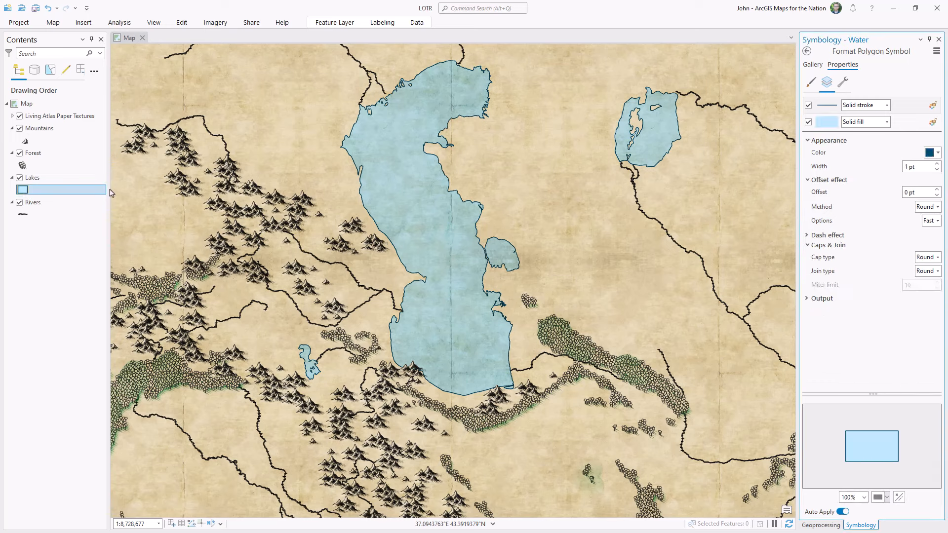
left_click(908, 126)
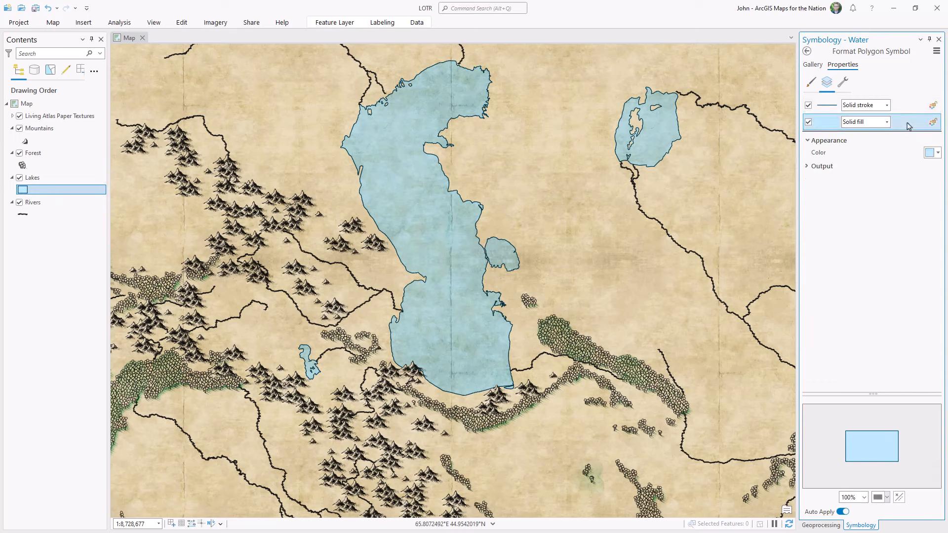
left_click(19, 116)
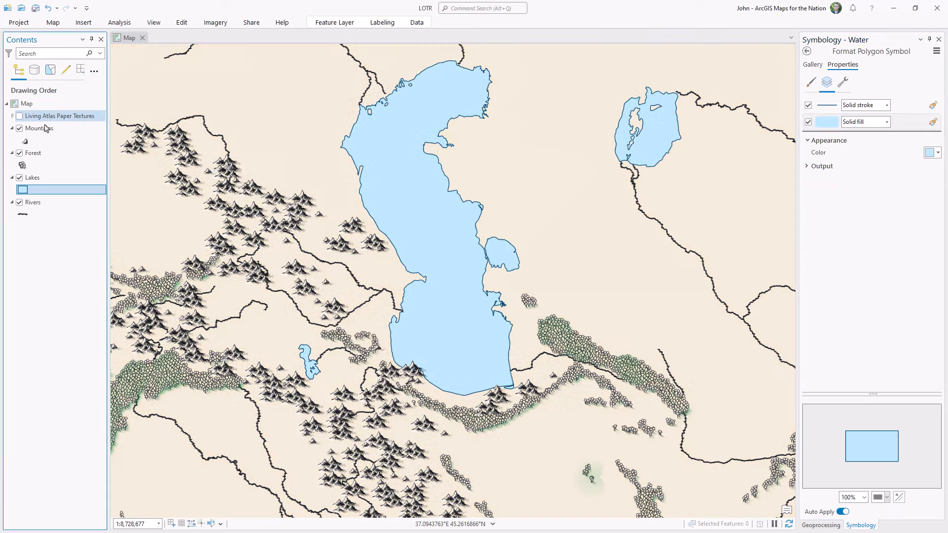
left_click(935, 156)
left_click(839, 282)
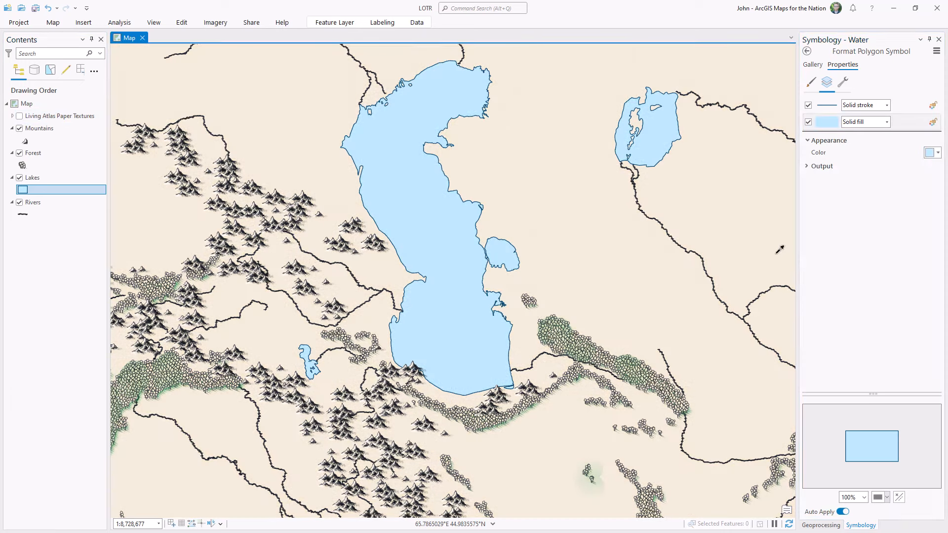
left_click(760, 251)
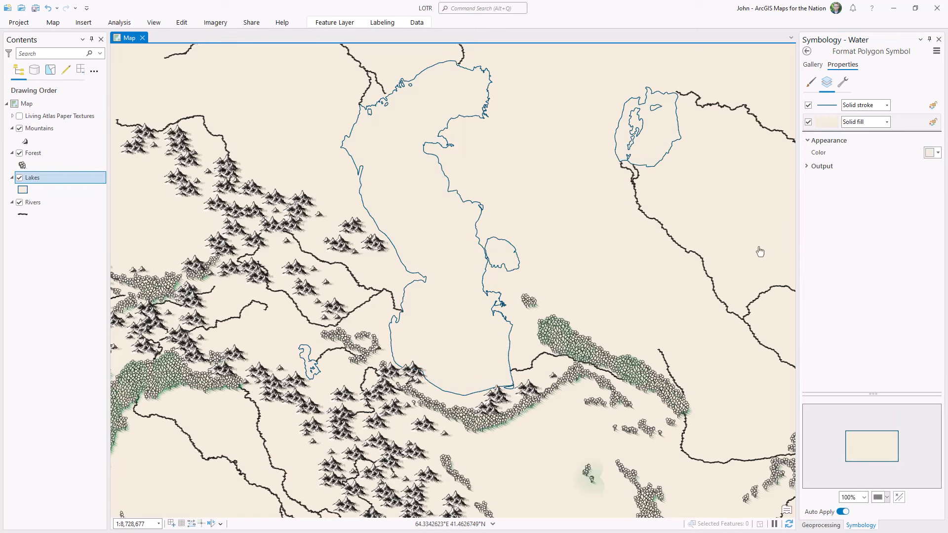
left_click(20, 116)
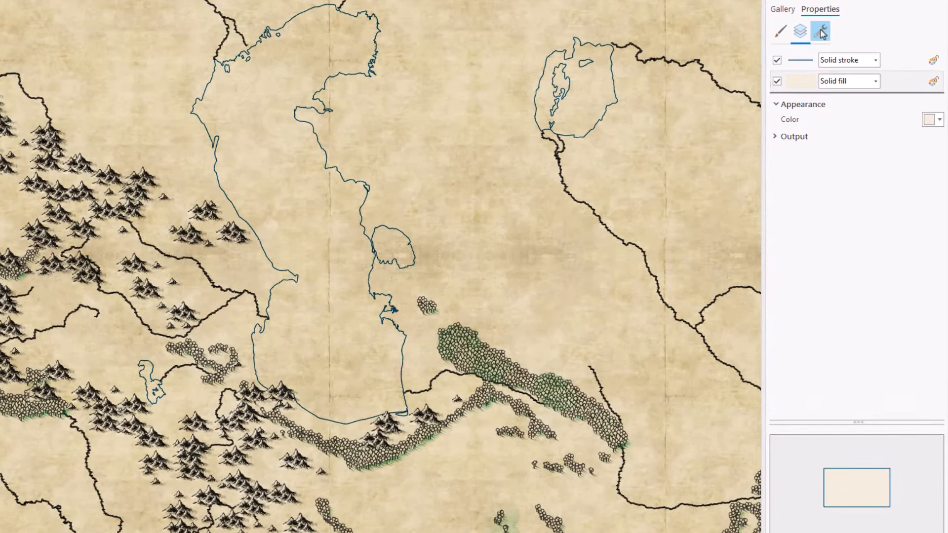
Duplicate the lake symbol's solid fill layer and change the upper copy to a gradient fill.
left_click(843, 83)
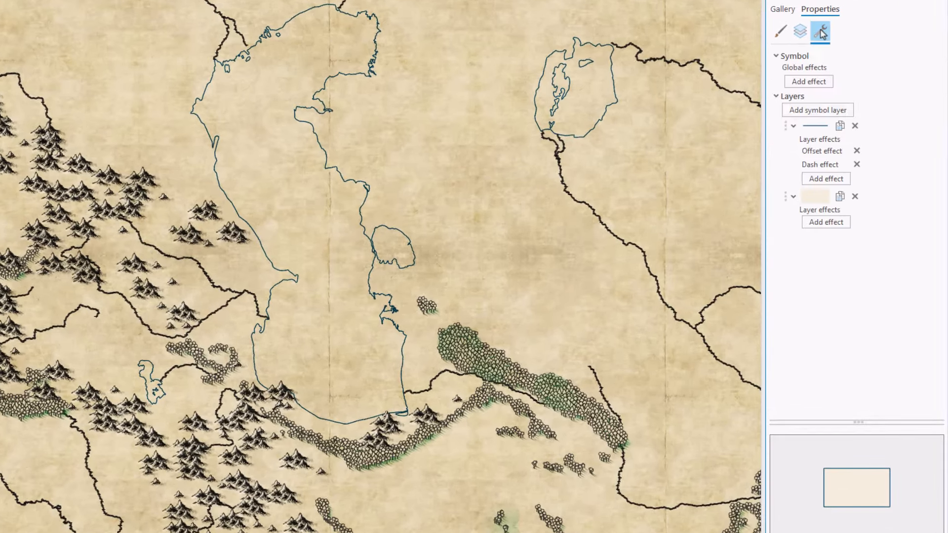
left_click(840, 196)
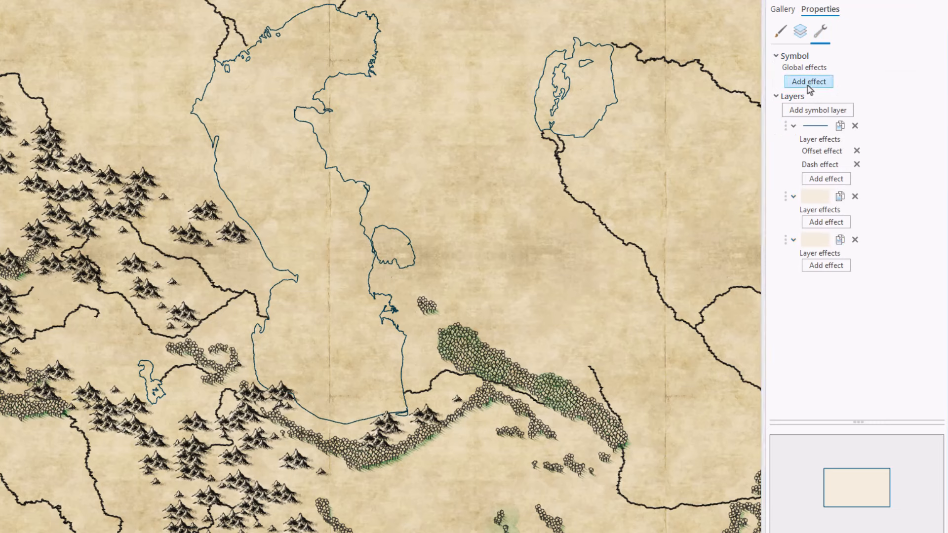
left_click(800, 31)
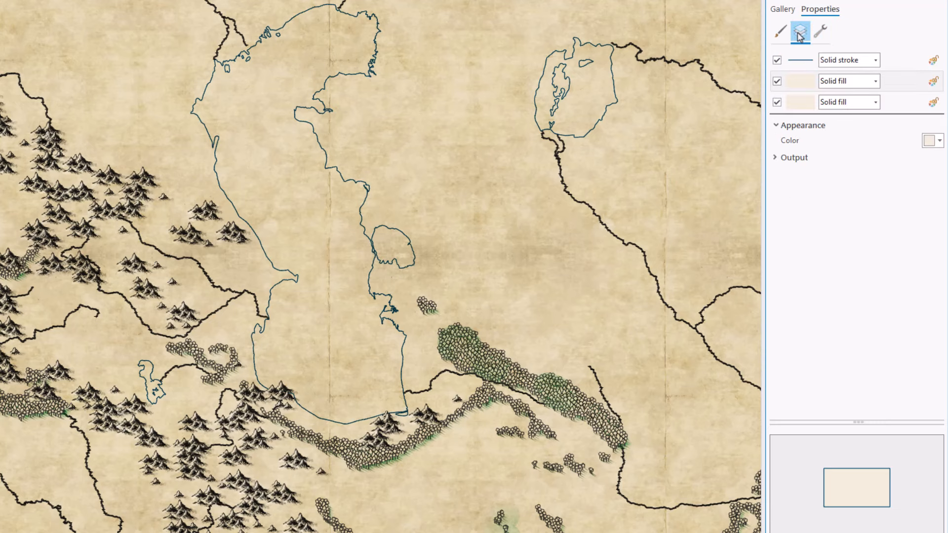
left_click(876, 82)
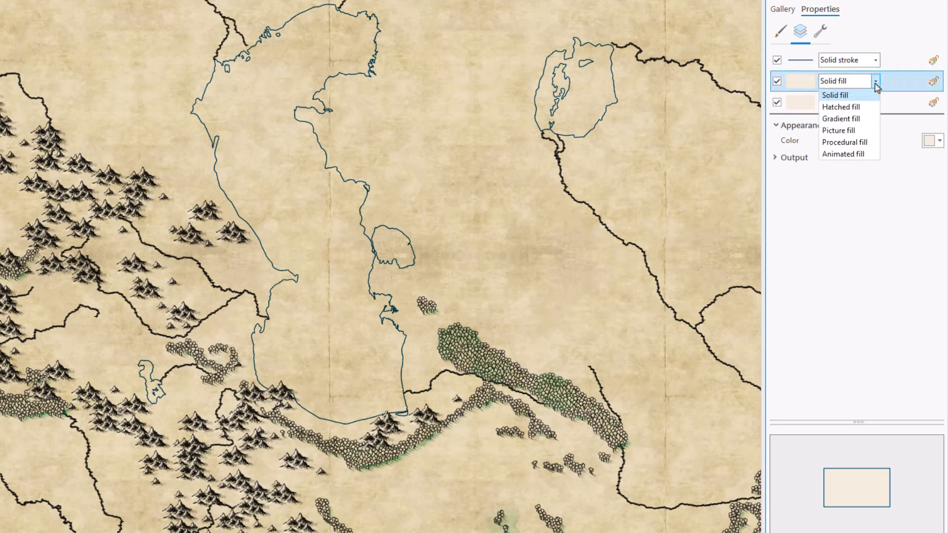
left_click(858, 119)
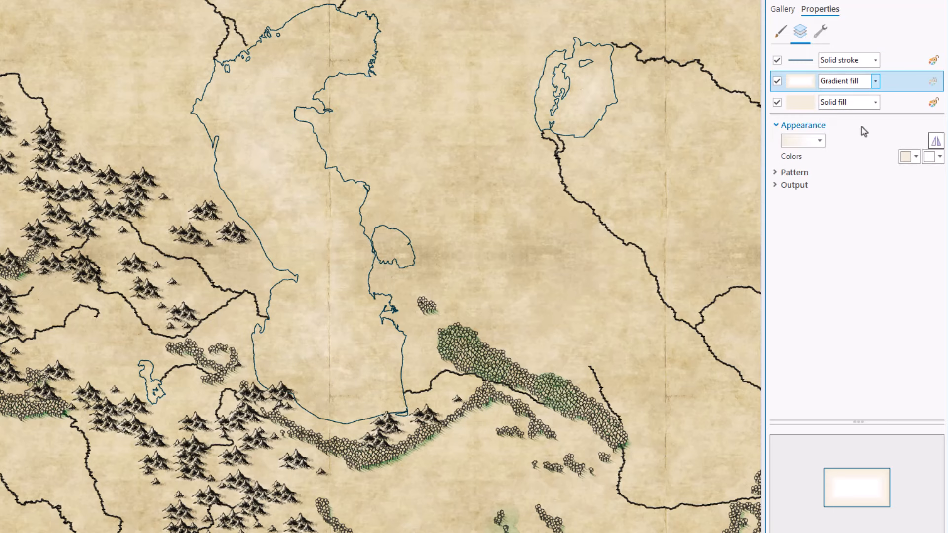
Set both colors of the lake gradient fill to dark blue 004C73.
left_click(908, 157)
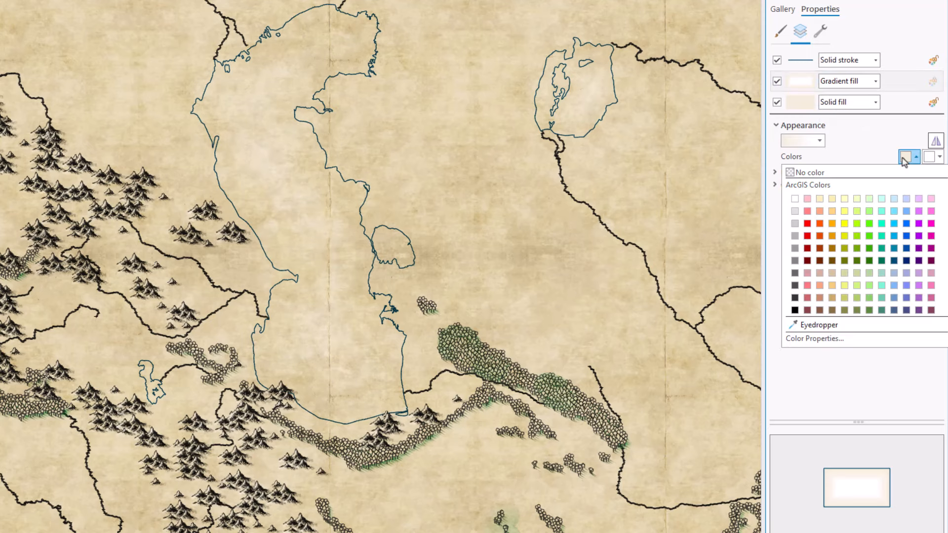
left_click(894, 261)
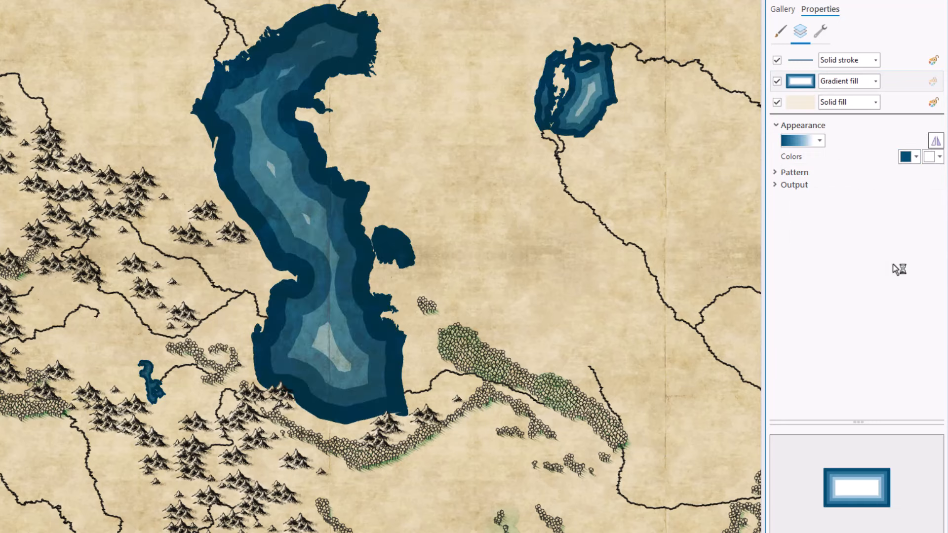
left_click(927, 161)
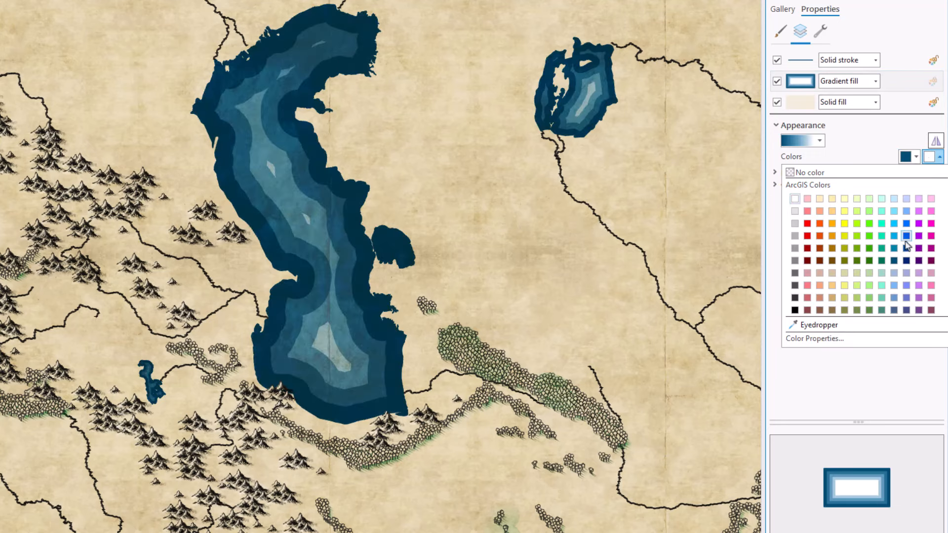
left_click(901, 257)
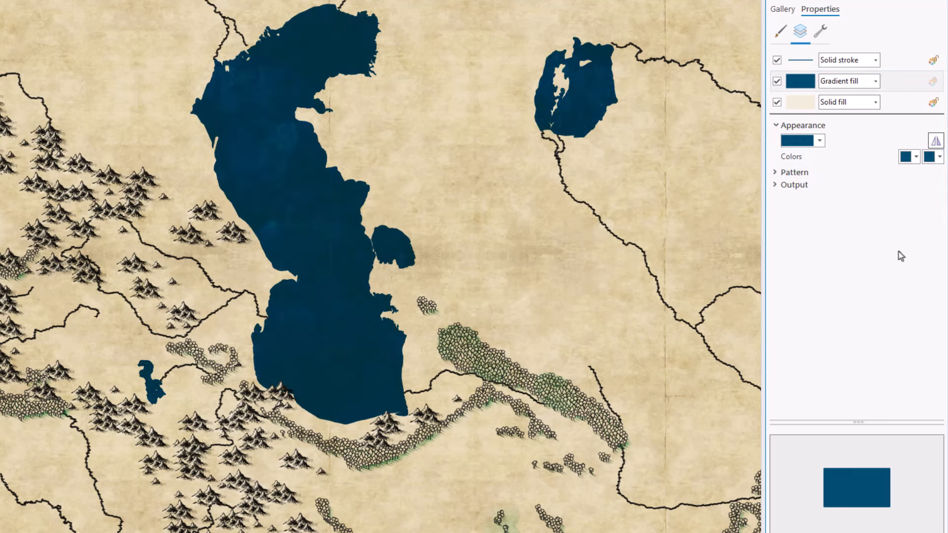
Make the second color of the lake gradient fully transparent.
left_click(929, 158)
left_click(831, 340)
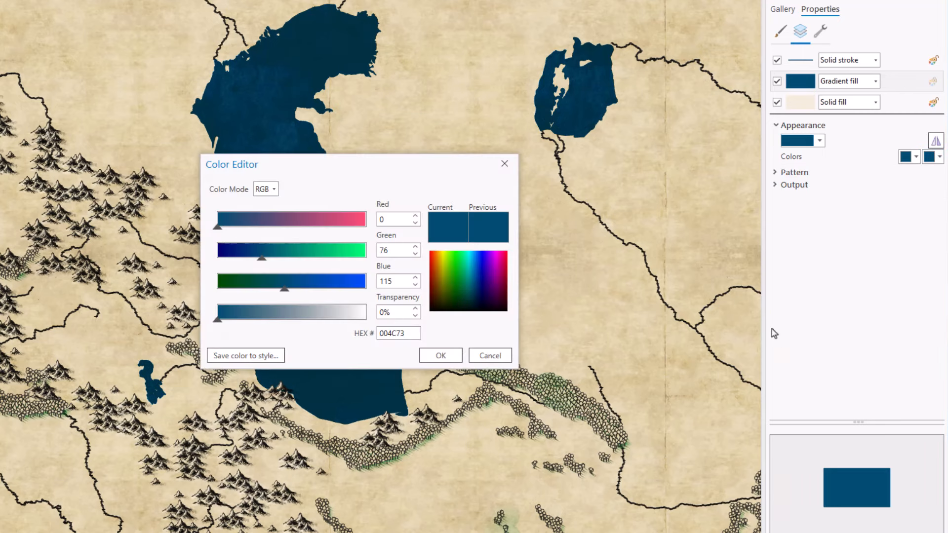
left_click(381, 315)
left_click(438, 356)
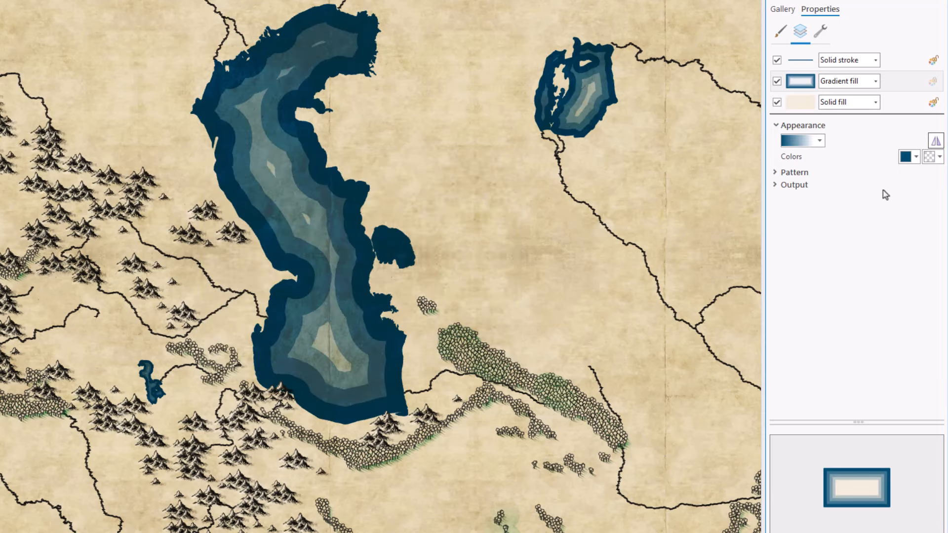
Increase the transparency of the lake gradient's first color so that only a faint blue tint remains along the shores.
left_click(907, 159)
left_click(814, 339)
left_click(377, 315)
key("Delete")
type("100")
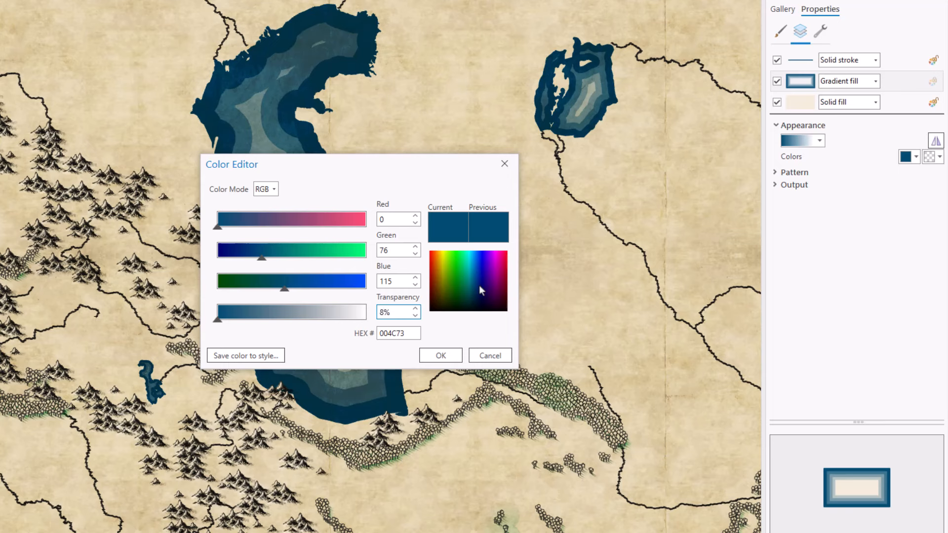
left_click(441, 356)
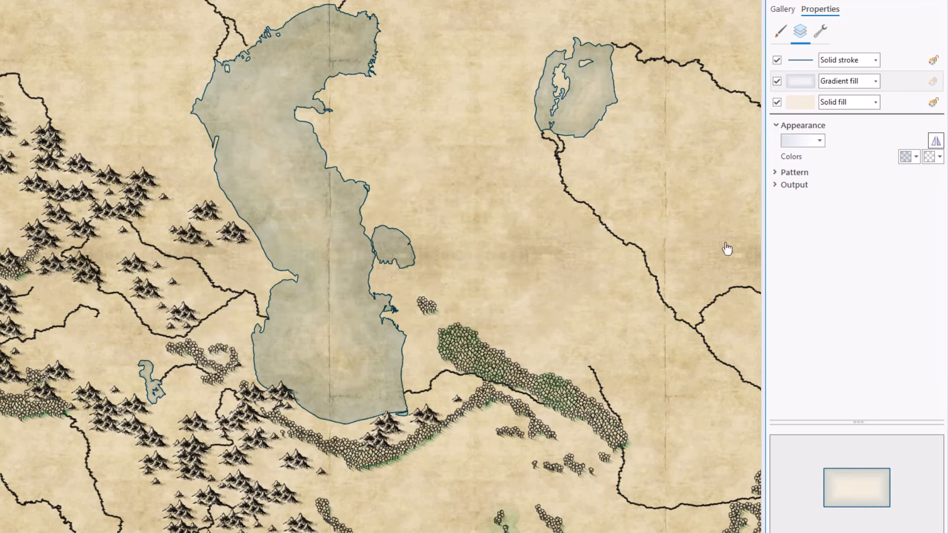
Give the buffered lake gradient an absolute extent with an interval of 10 and a size of 40 pt.
left_click(782, 173)
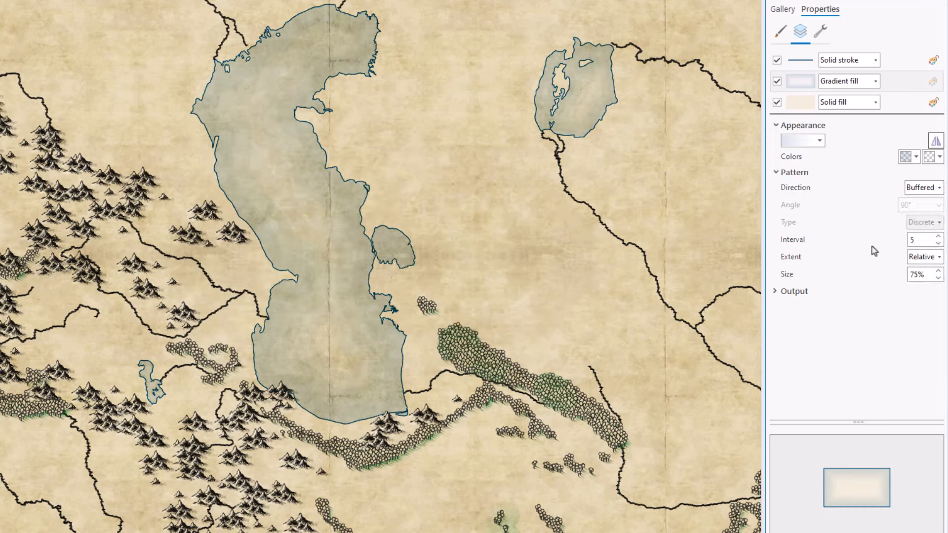
left_click(936, 259)
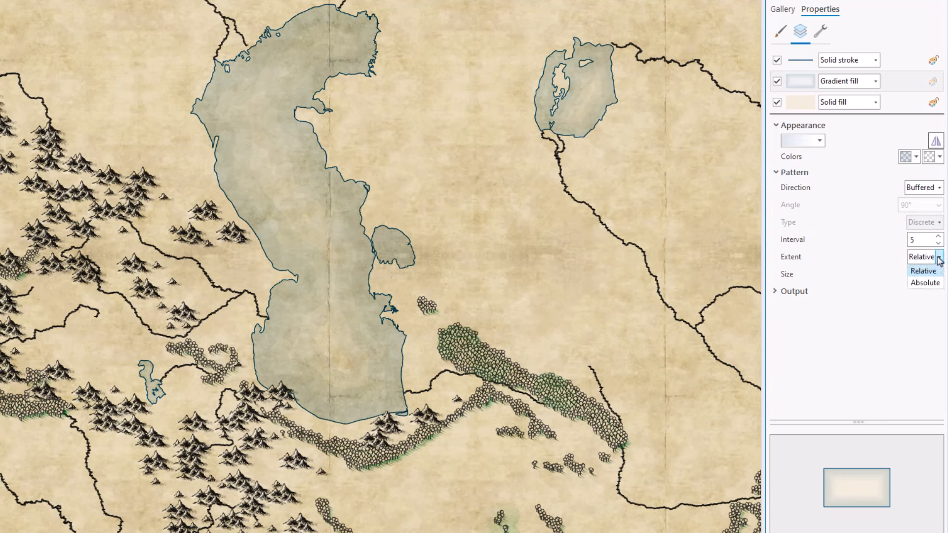
left_click(925, 282)
double_click(912, 241)
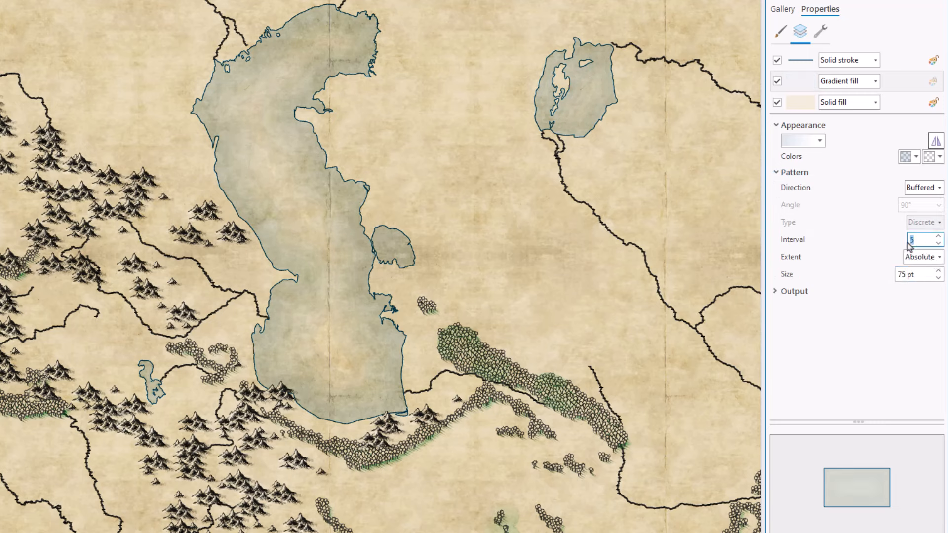
double_click(910, 276)
type("40")
key("Return")
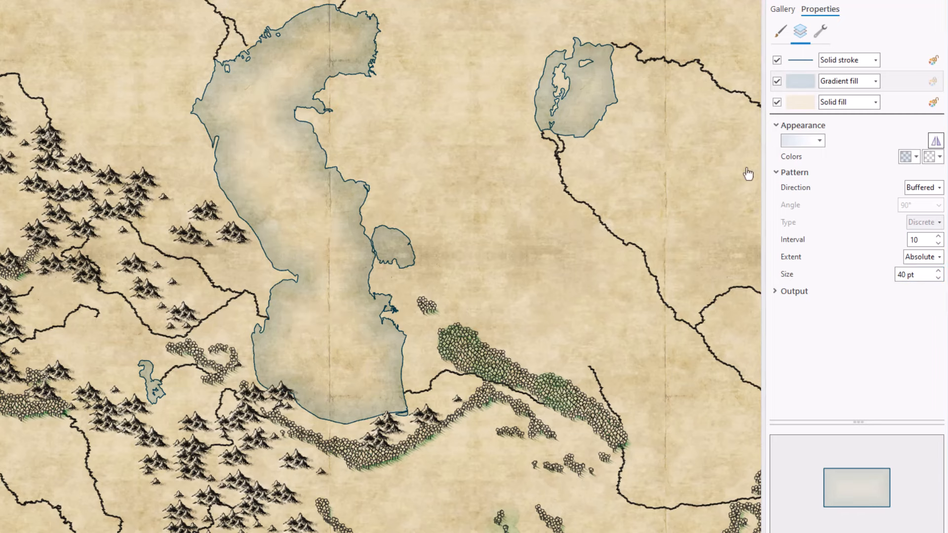
Add a new fill layer to the lake symbol and place it directly beneath the outline stroke.
left_click(821, 34)
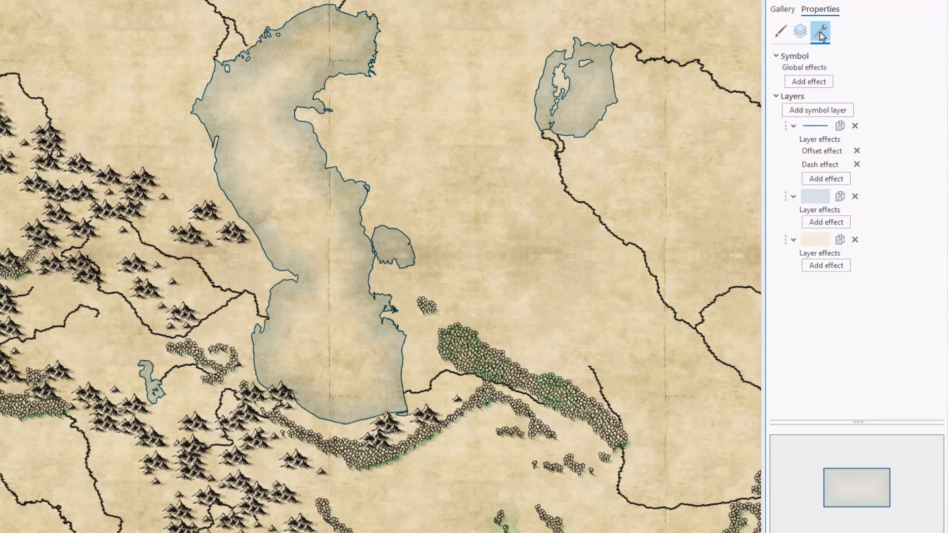
left_click(817, 110)
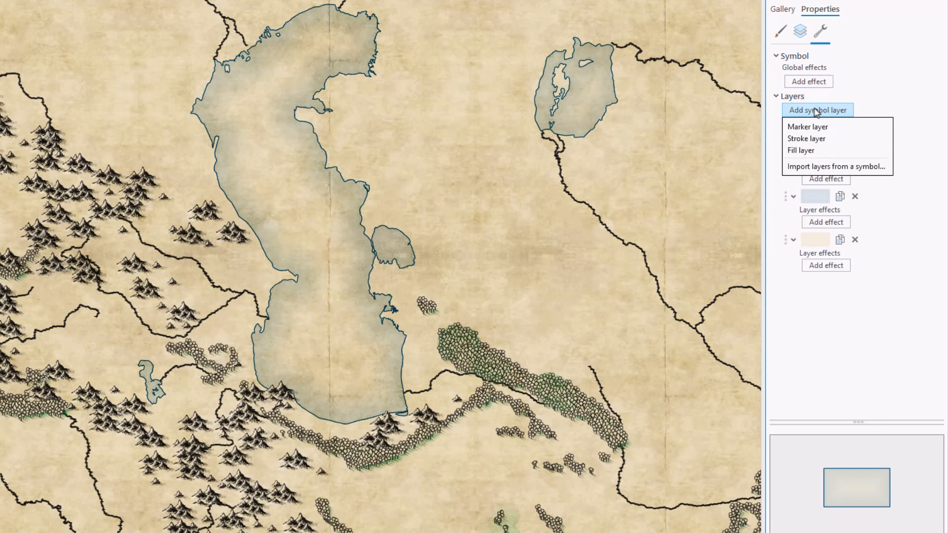
left_click(805, 151)
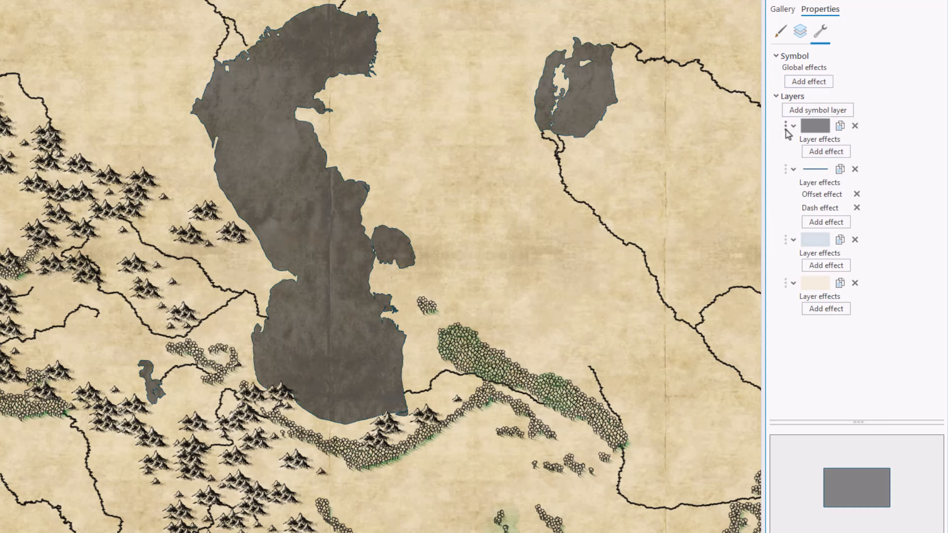
left_click_drag(786, 130, 782, 214)
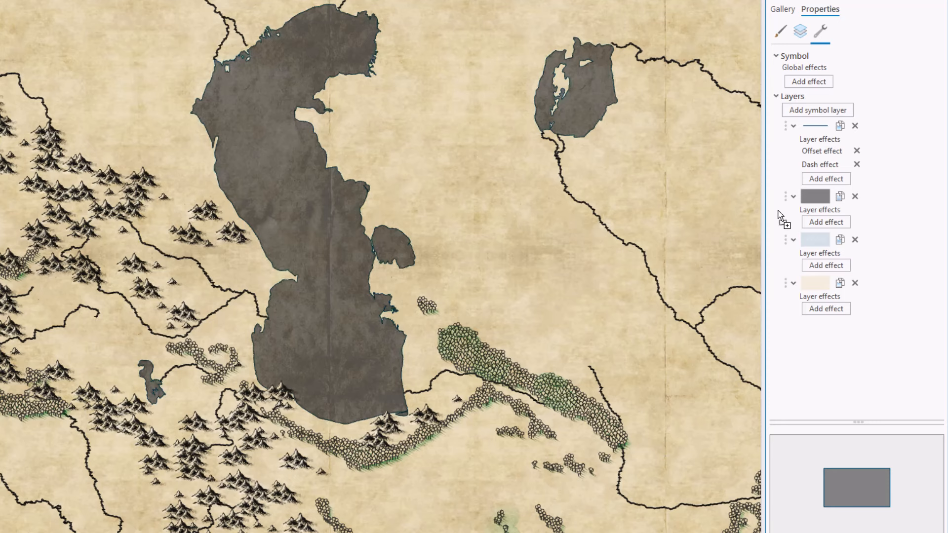
Add Offset, Donut and Wave effects to the new gray fill layer.
left_click(814, 223)
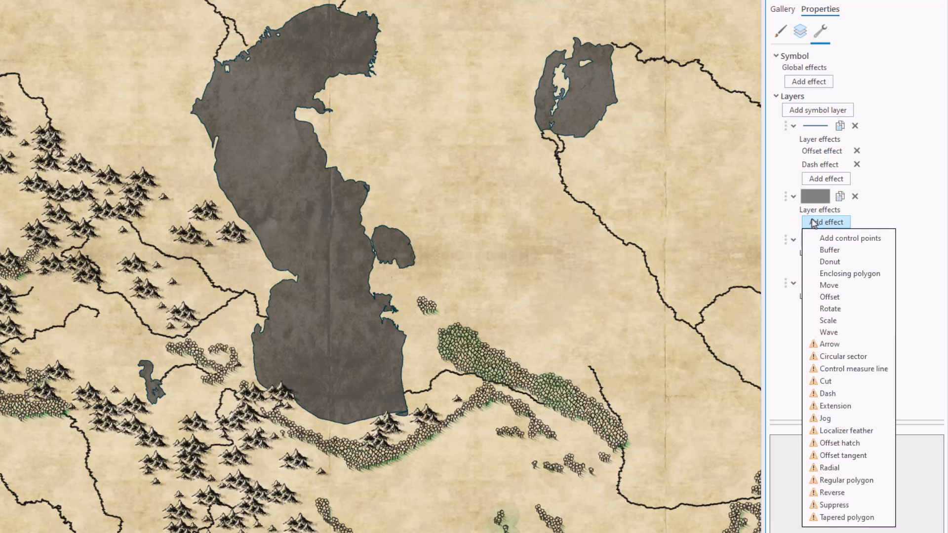
left_click(829, 297)
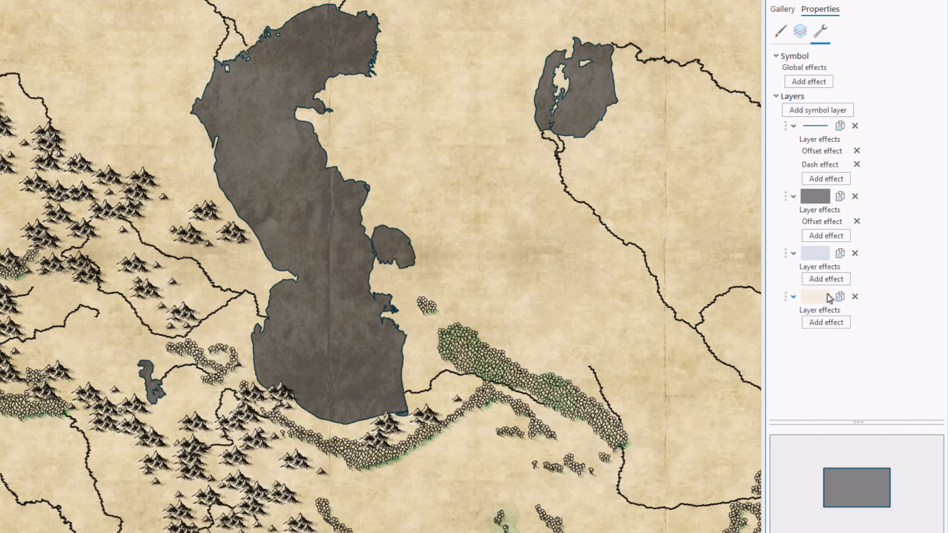
left_click(828, 241)
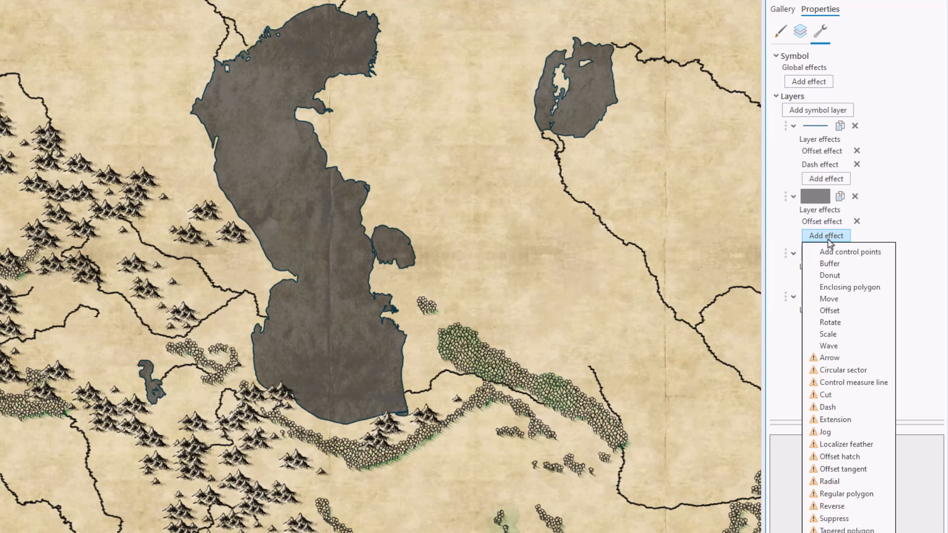
left_click(830, 276)
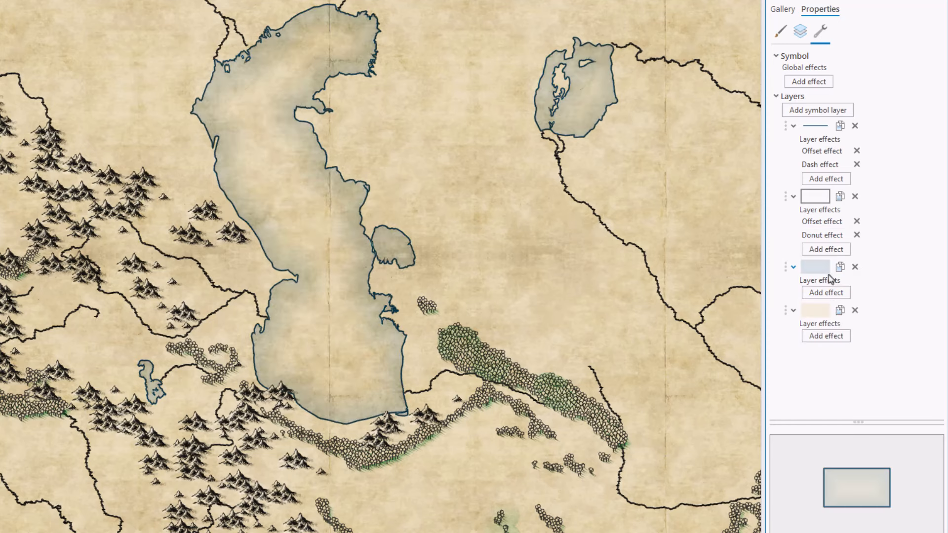
left_click(832, 253)
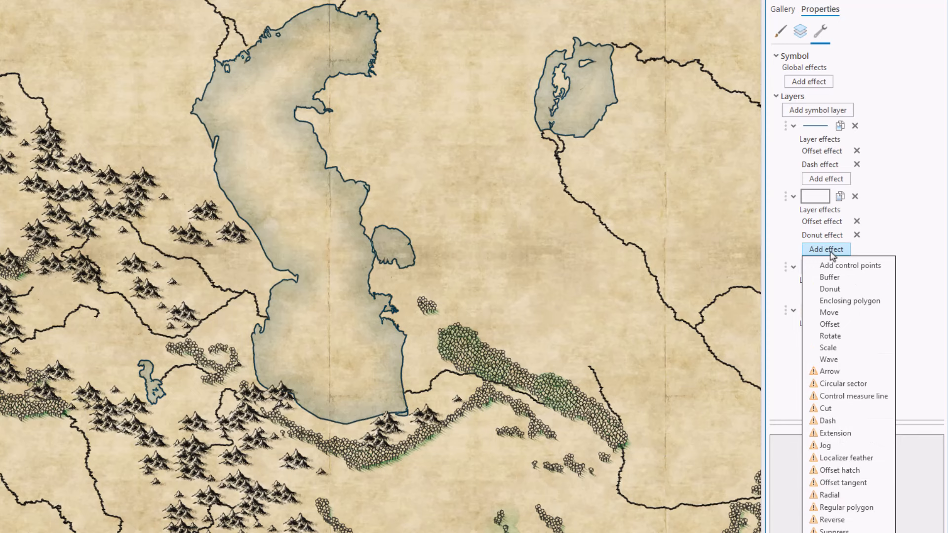
left_click(829, 359)
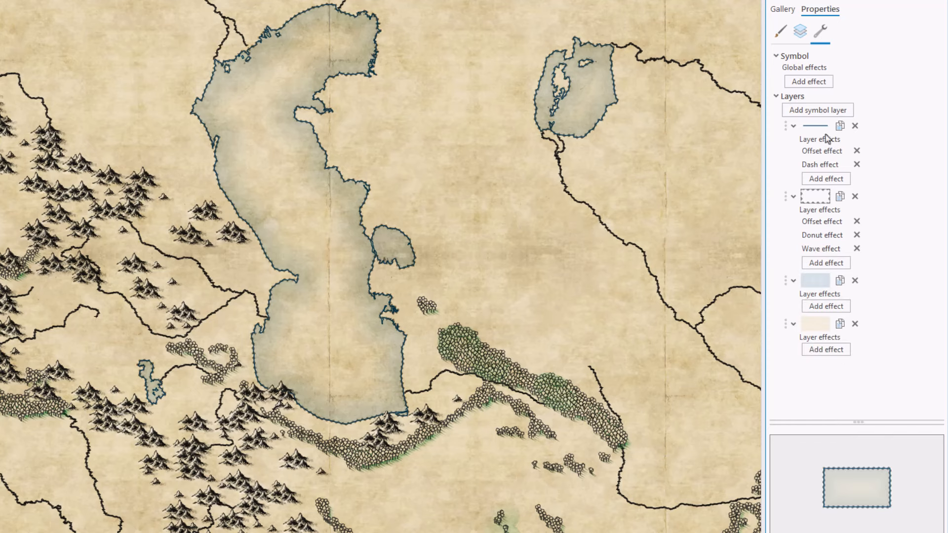
Change the solid fill layer beneath the lake outline to a hatched fill with a pattern angle of 0°.
left_click(803, 37)
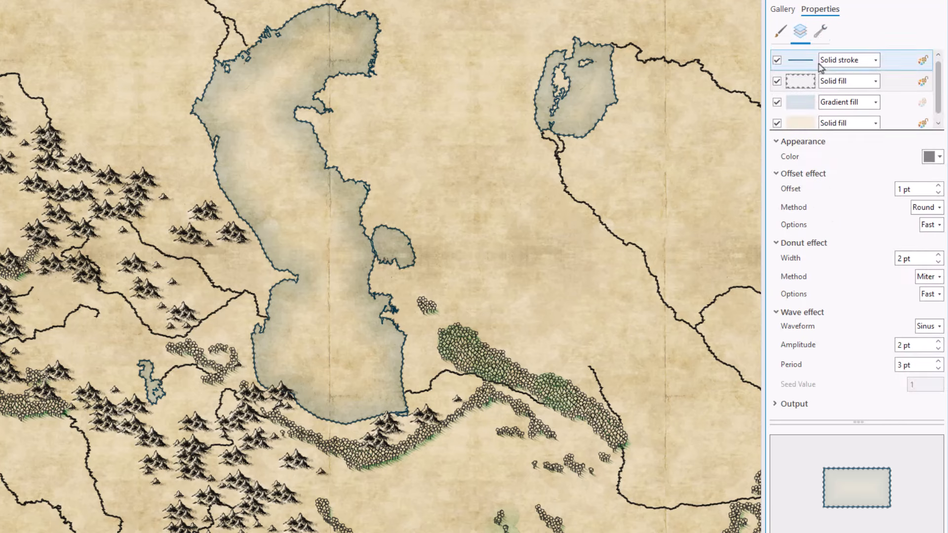
left_click(875, 83)
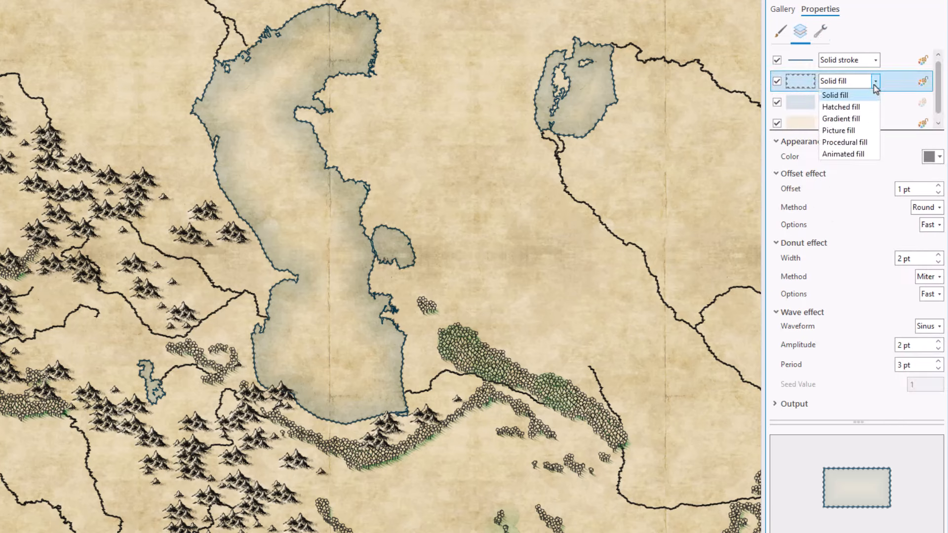
left_click(842, 106)
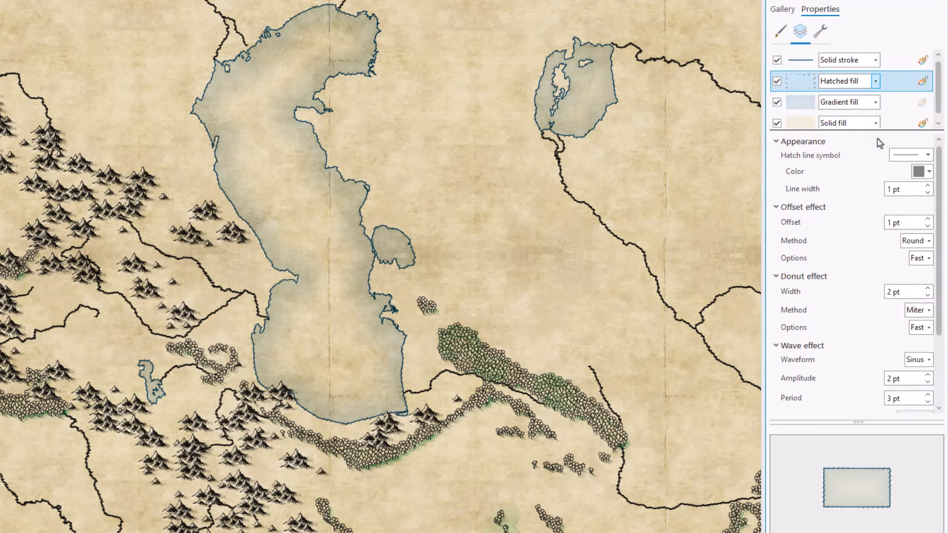
left_click_drag(940, 235, 940, 316)
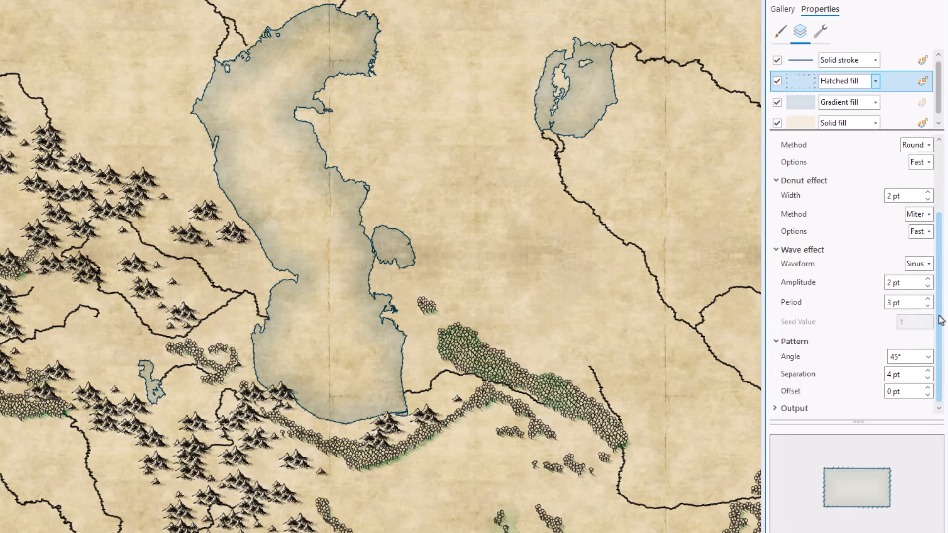
left_click(889, 361)
type("0")
key("Tab")
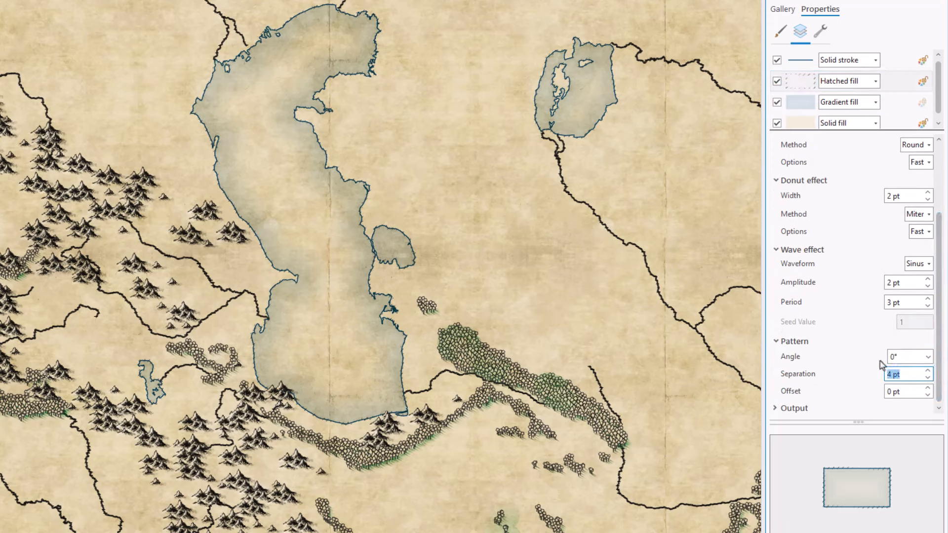
Color the hatch lines dark gray and make that color slightly transparent.
scroll(931, 230, "up", 4)
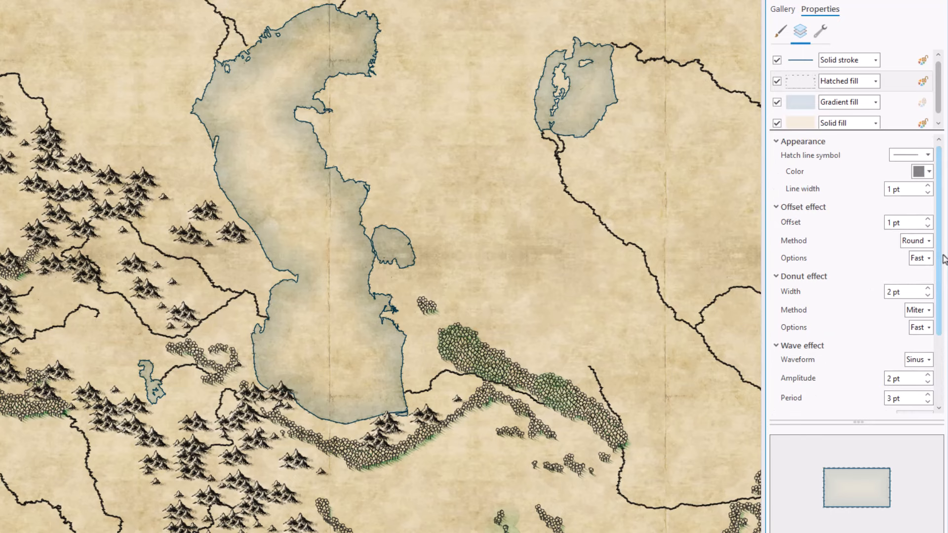
left_click(920, 171)
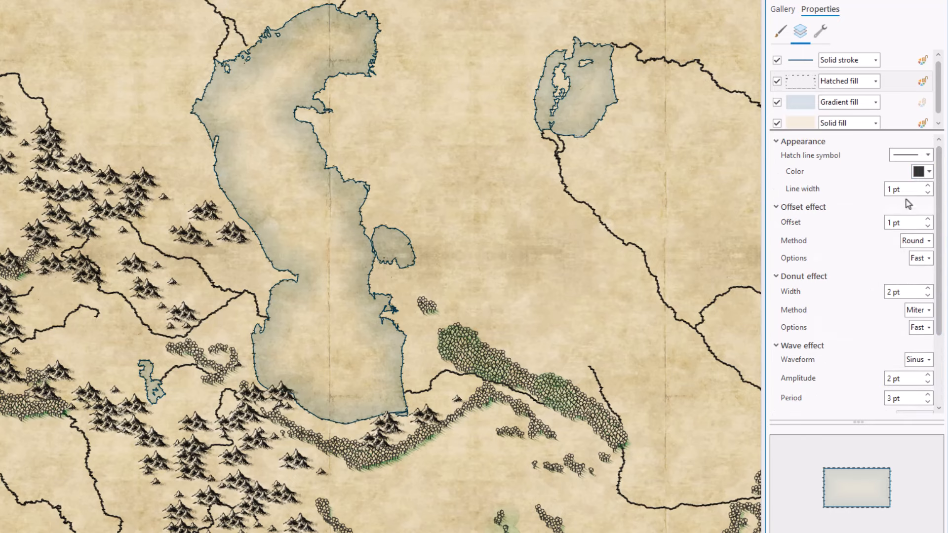
left_click(917, 172)
left_click(830, 356)
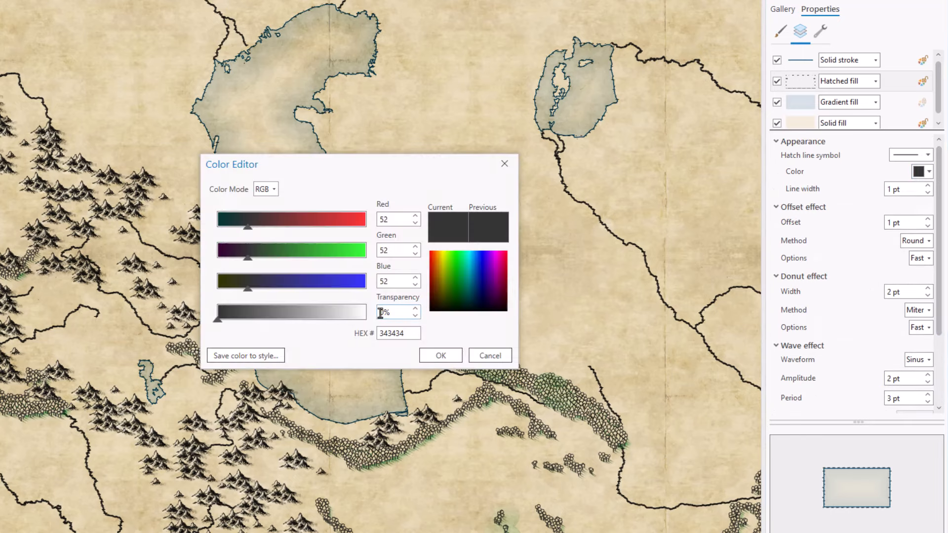
left_click(439, 356)
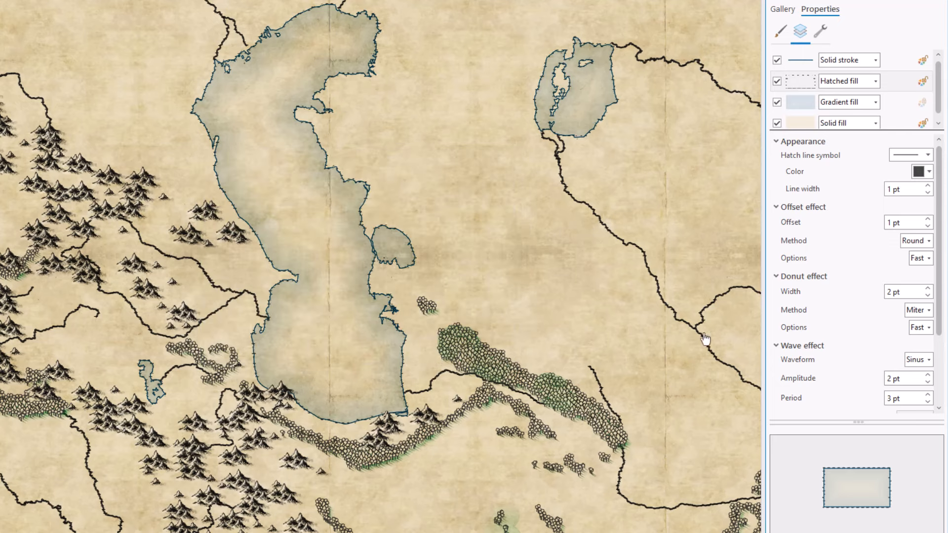
Switch the hatched fill's Offset and Donut effects from Fast to Accurate.
left_click(929, 258)
left_click(928, 285)
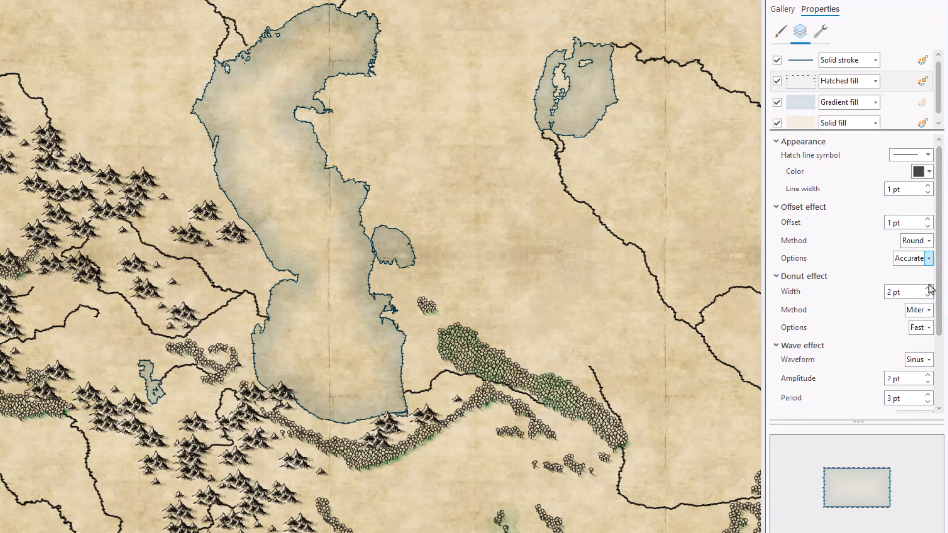
left_click(929, 327)
left_click(925, 353)
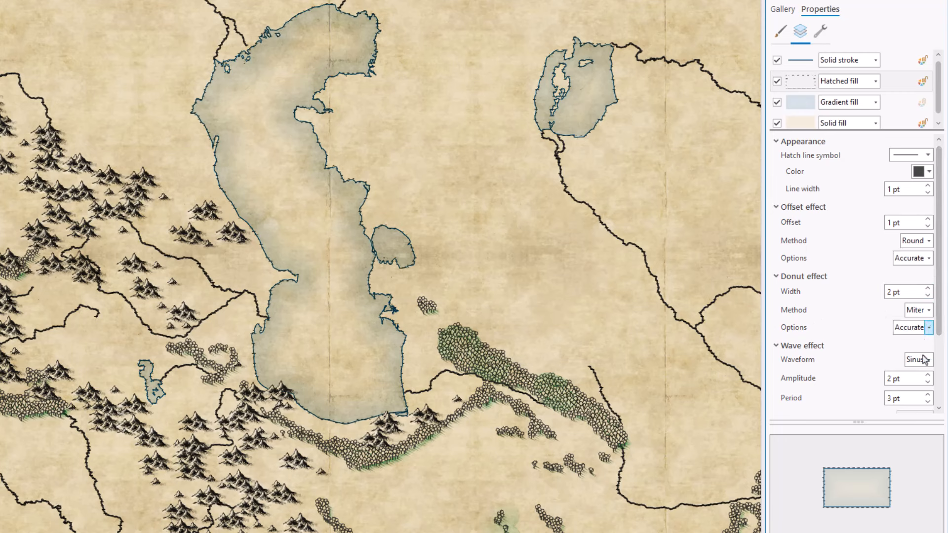
Set the hatched fill's offset to 2 pt, donut width to 4 pt, wave amplitude to 3 pt and hatch separation to 3 pt.
left_click(928, 220)
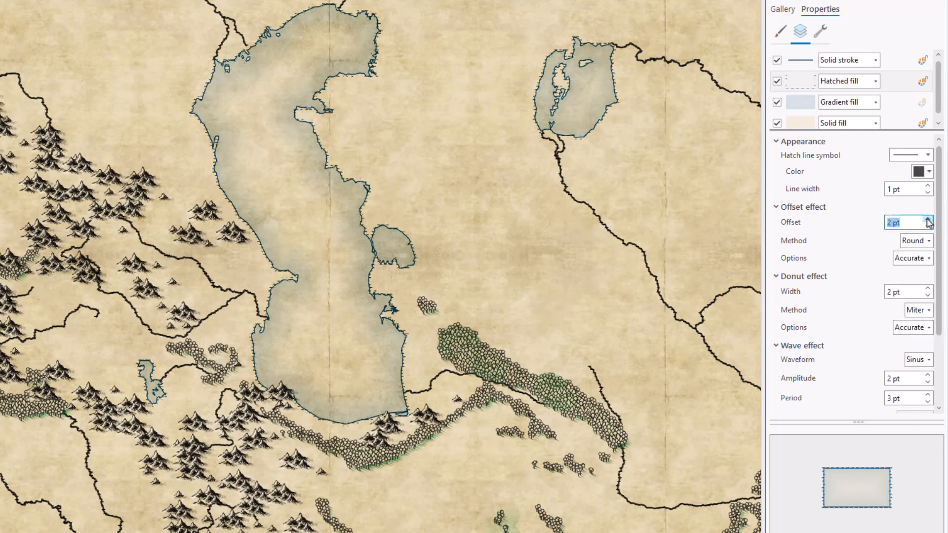
double_click(928, 289)
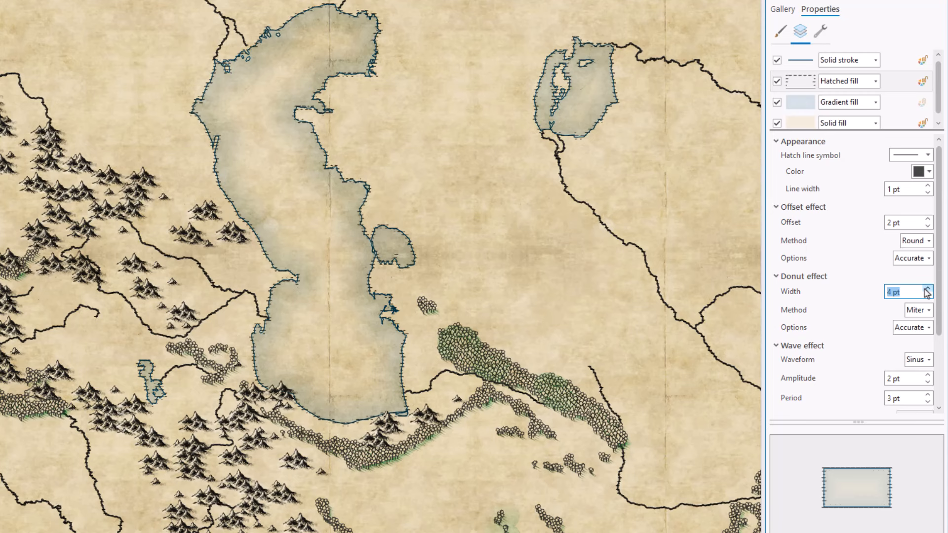
left_click(929, 376)
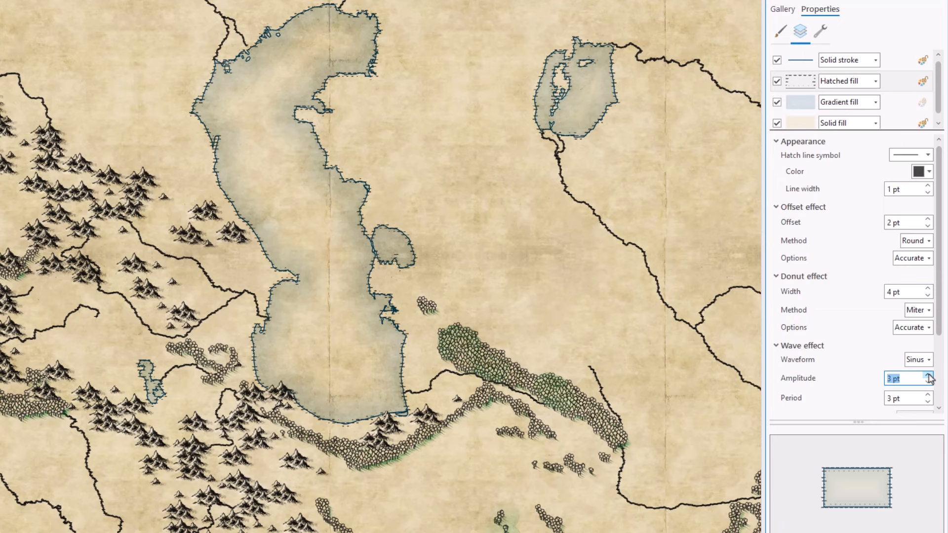
scroll(935, 336, "down", 3)
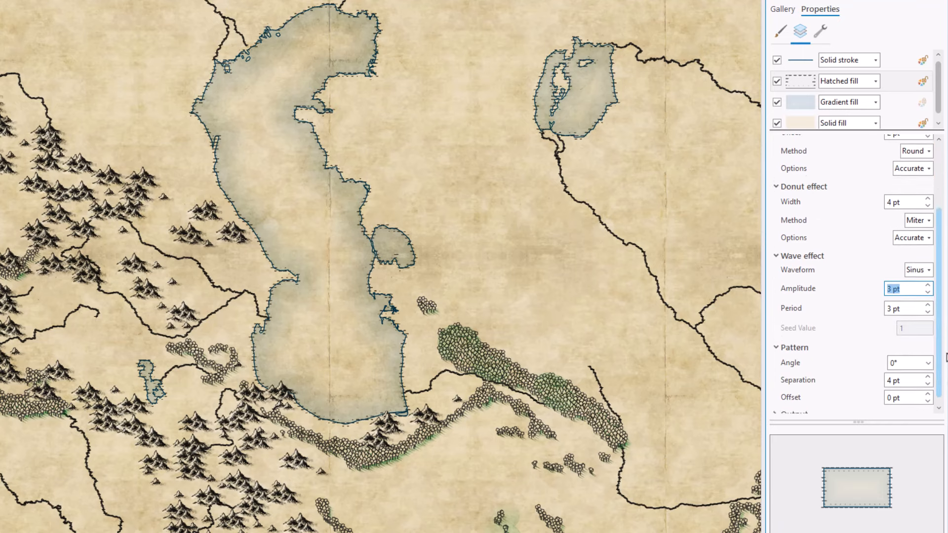
left_click(928, 378)
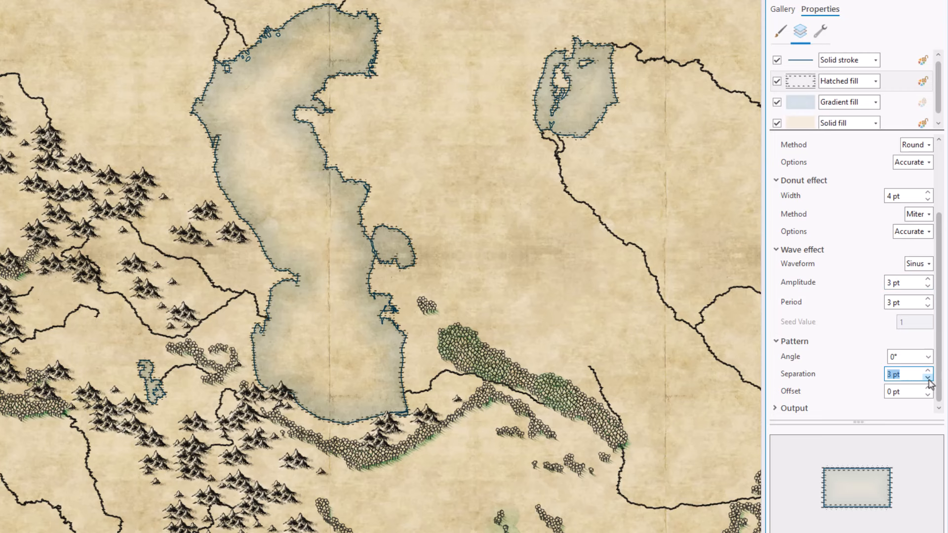
Duplicate the hatched fill layer and give the upper copy a 0.5 pt line width, 5 pt offset and 6 pt donut width.
left_click(828, 28)
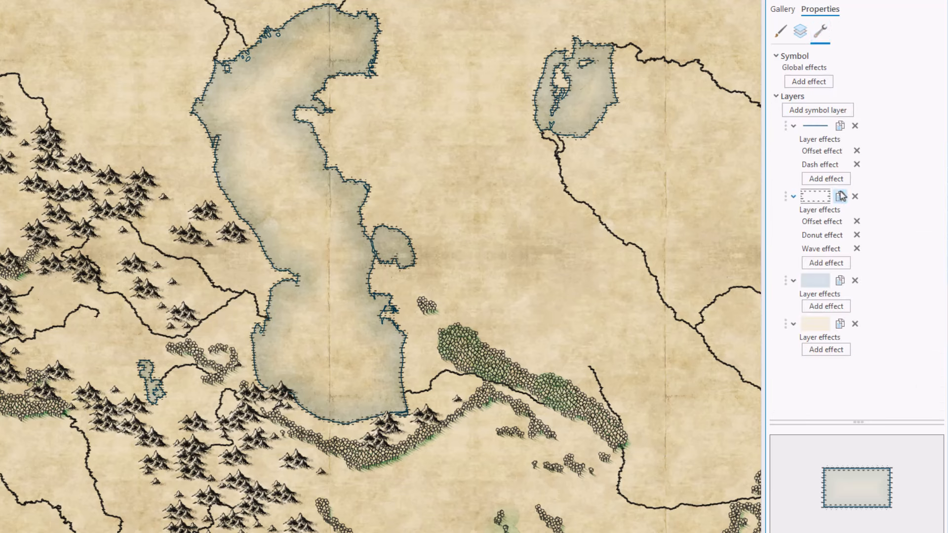
left_click(840, 197)
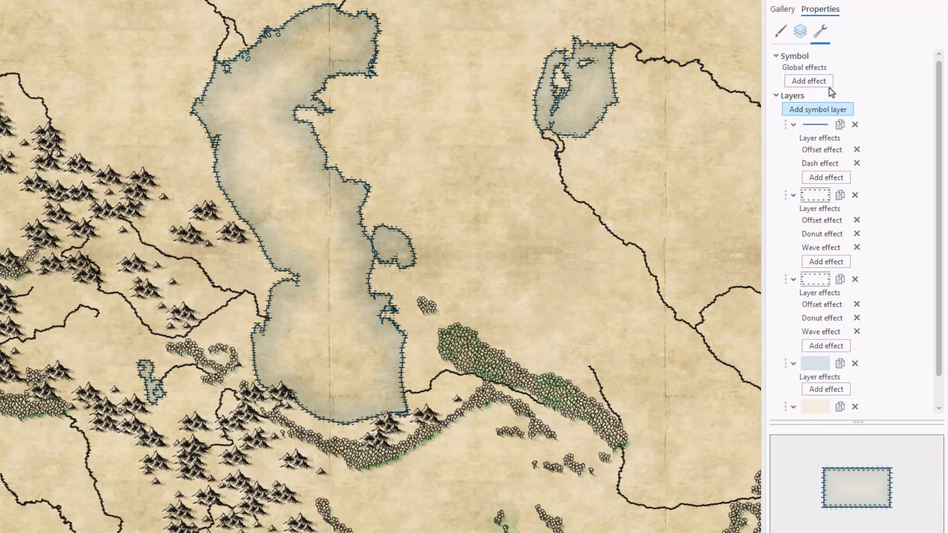
left_click(801, 33)
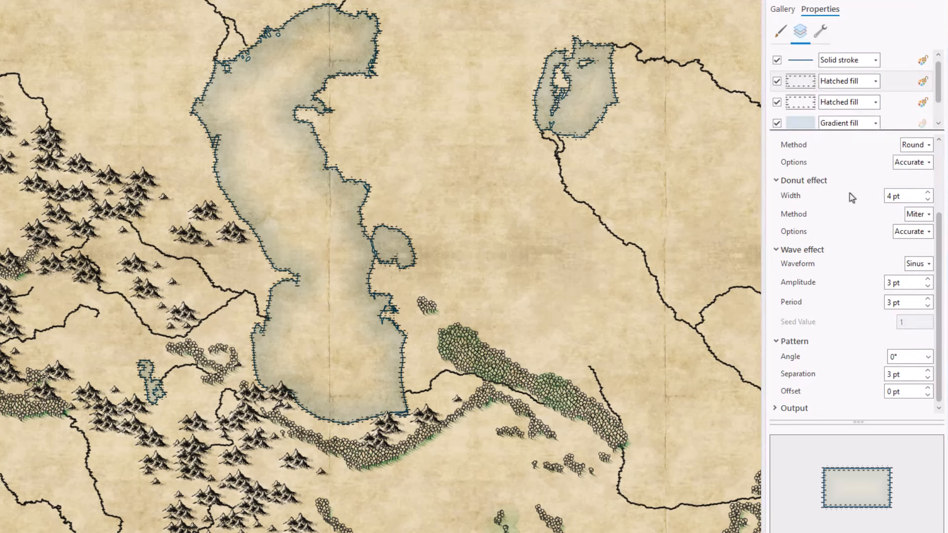
left_click_drag(939, 225, 937, 151)
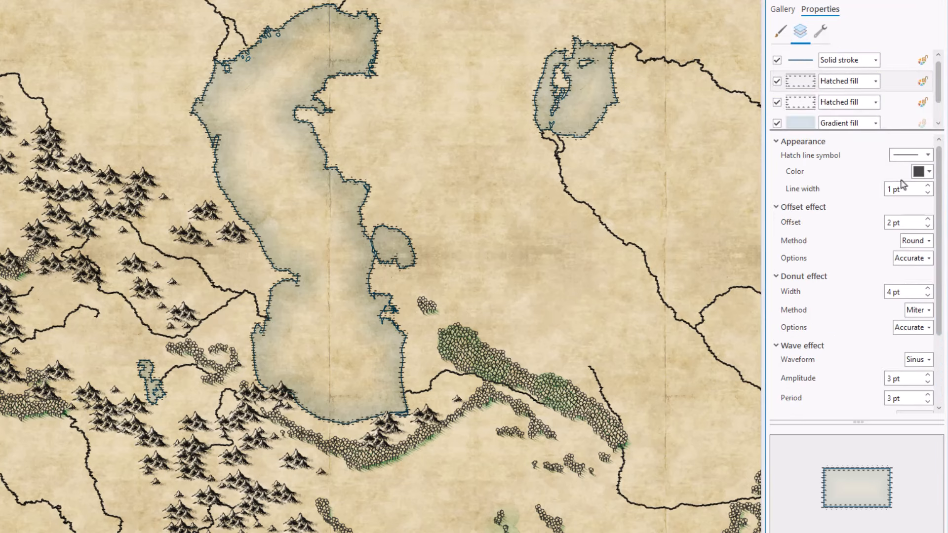
left_click(891, 189)
type("0.5")
left_click(928, 219)
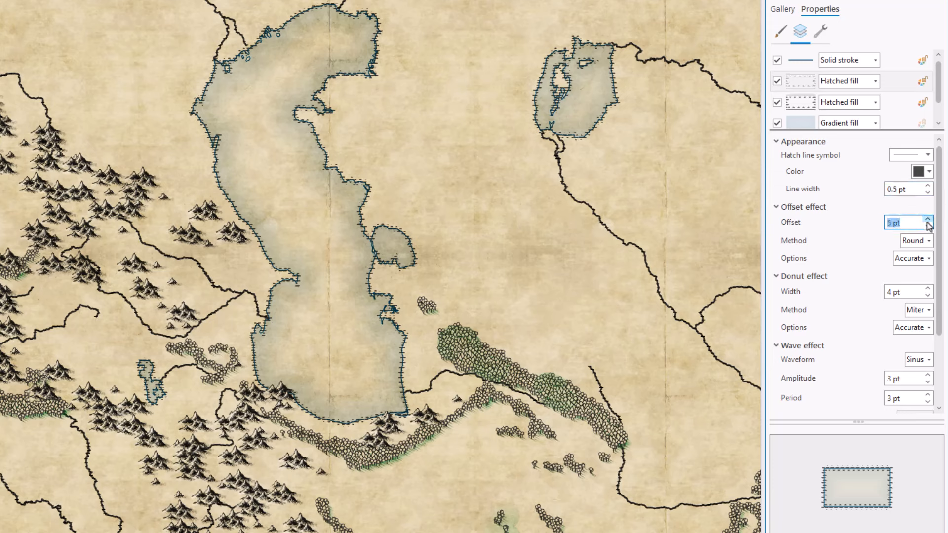
left_click(928, 289)
left_click(928, 289)
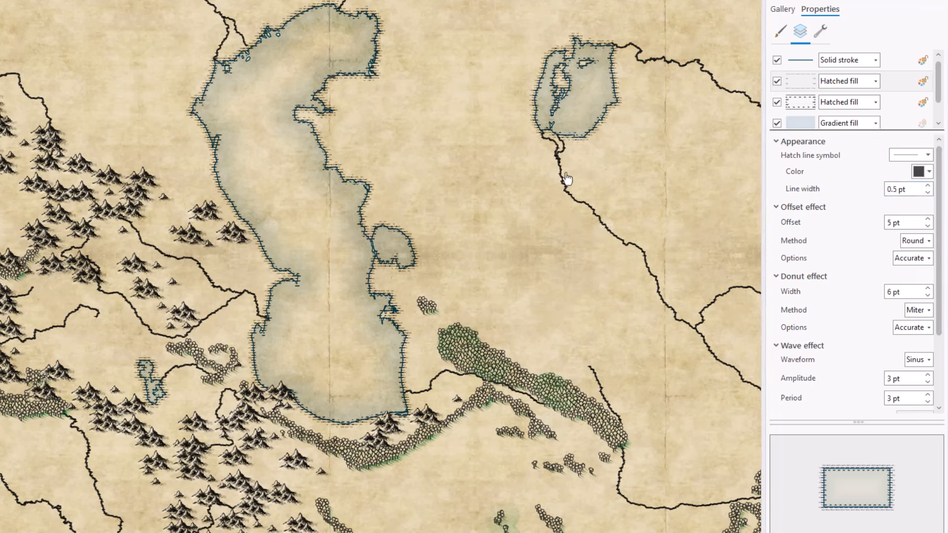
Make the lake outline stroke 2 pt wide and dark gray with 10% transparency.
left_click(899, 61)
left_click(938, 170)
left_click(934, 156)
left_click(800, 305)
left_click(932, 157)
left_click(810, 339)
left_click(380, 313)
type("10")
left_click(438, 357)
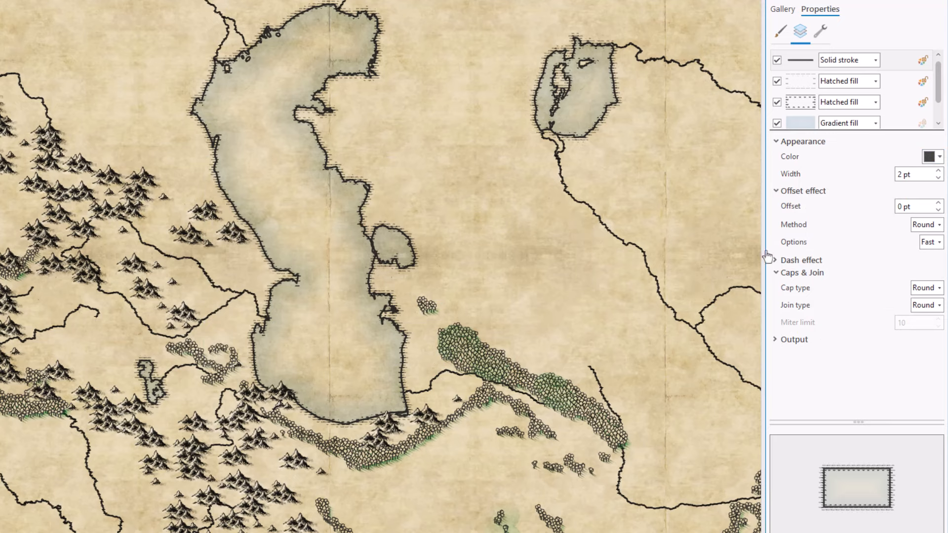
Add a Wave effect to the lake outline stroke with a Random waveform and a period of 6 pt.
left_click(819, 29)
left_click(826, 178)
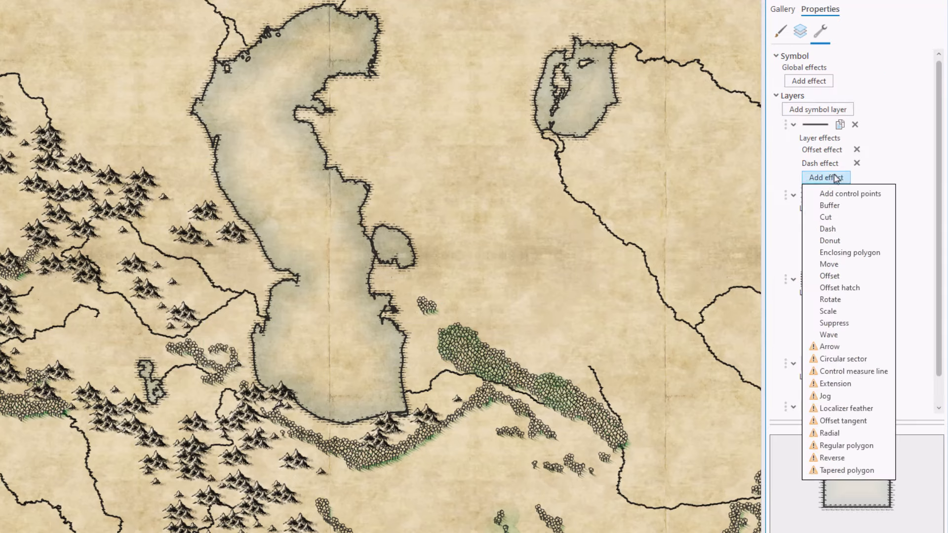
left_click(815, 334)
left_click(801, 32)
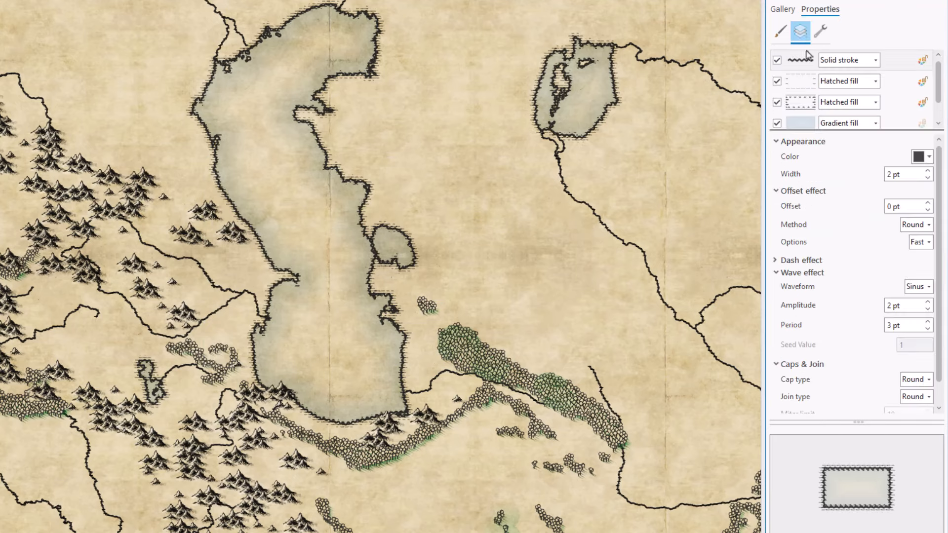
scroll(836, 187, "down", 1)
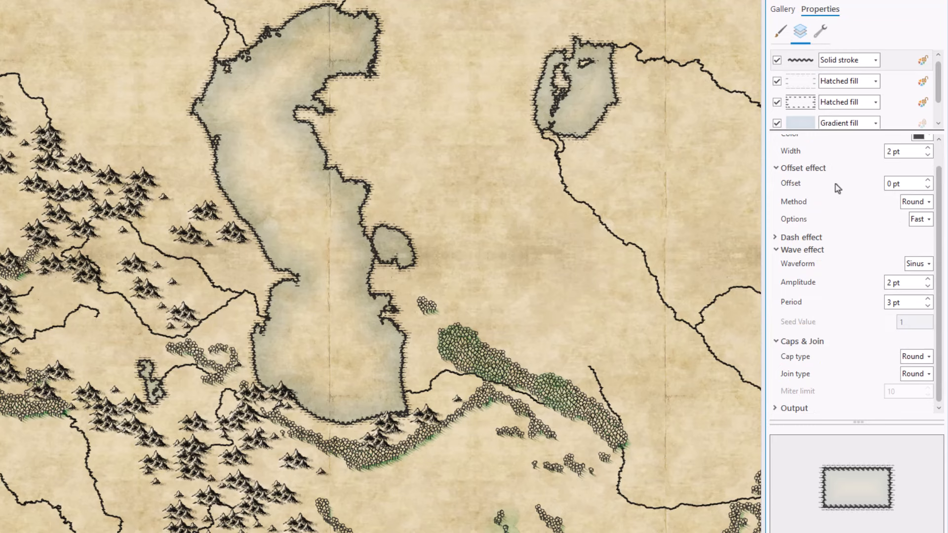
left_click(925, 266)
left_click(928, 308)
left_click(928, 299)
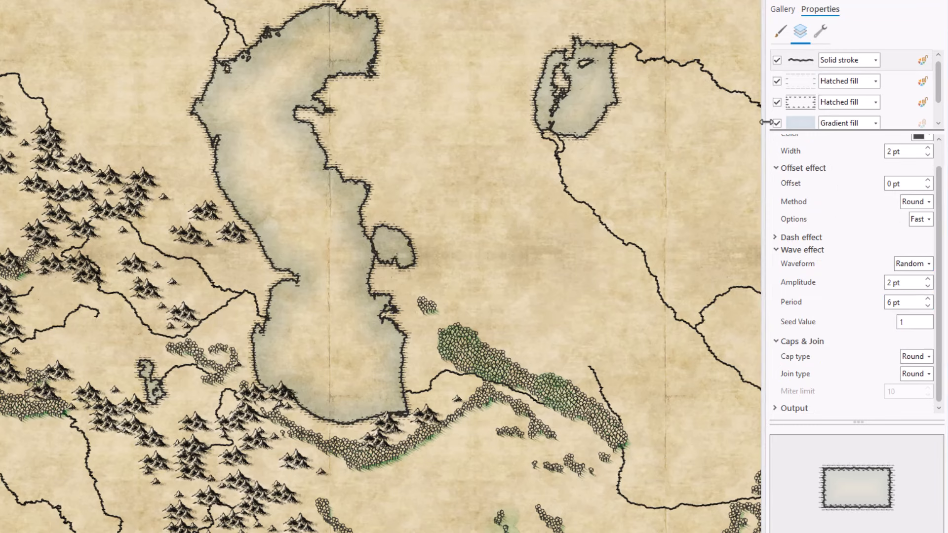
Duplicate the wavy outline stroke and give the copy a 1.5 pt width, an Accurate -4 pt offset and a 1 pt wave amplitude.
left_click(821, 31)
left_click(840, 125)
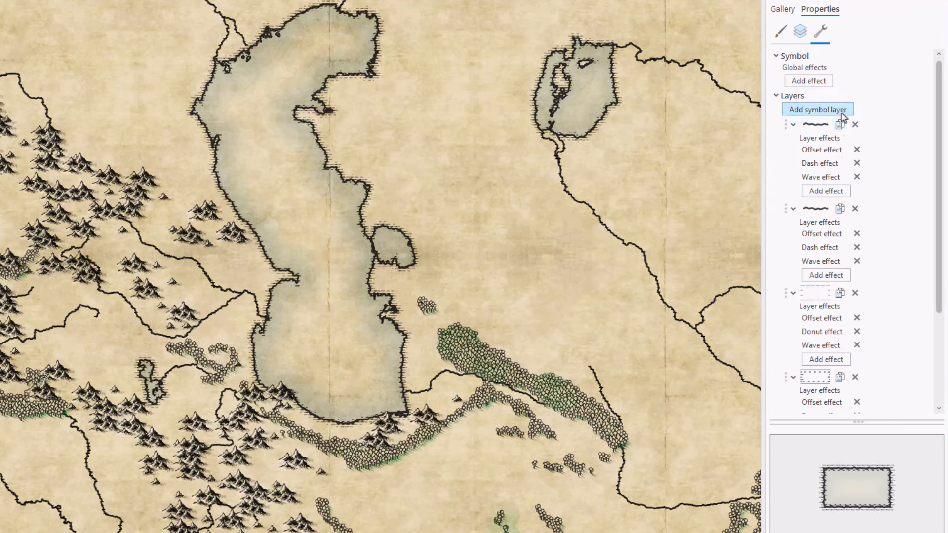
left_click(800, 37)
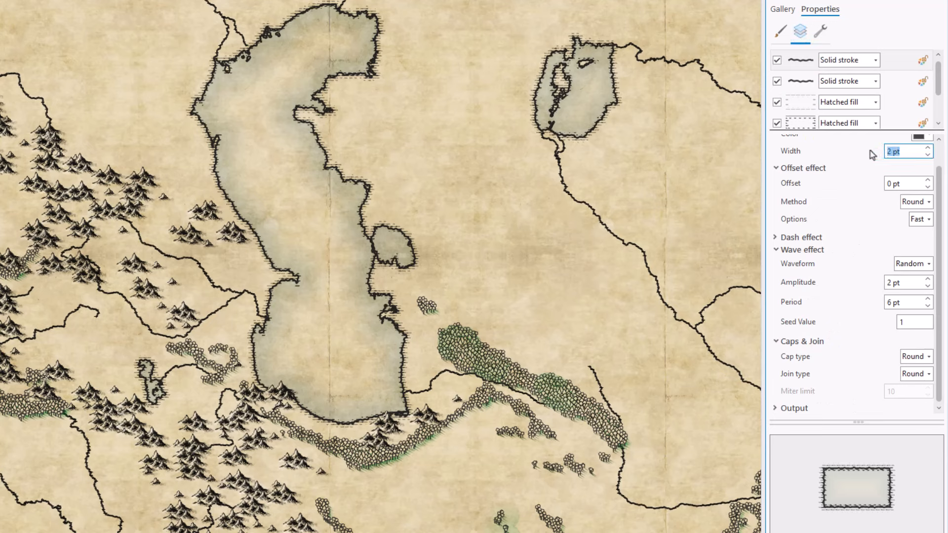
key("Tab")
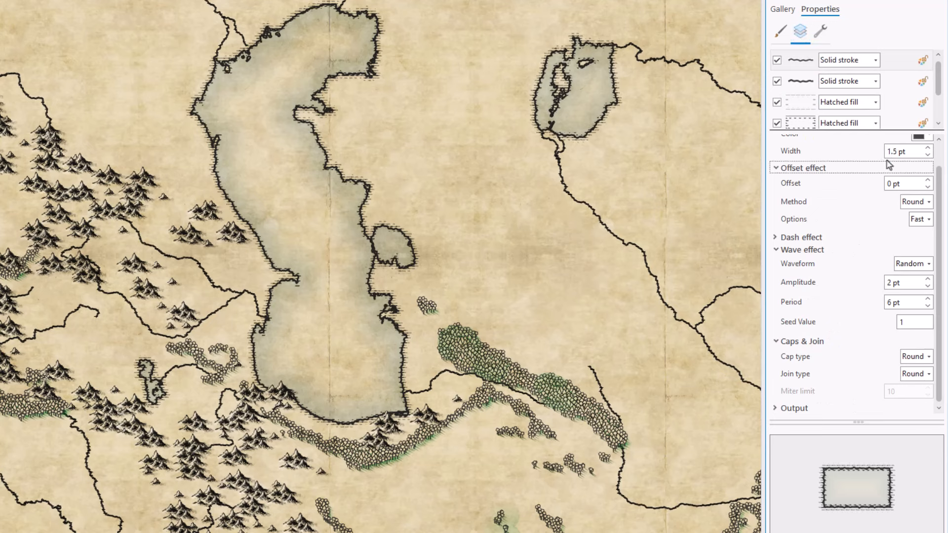
left_click(928, 188)
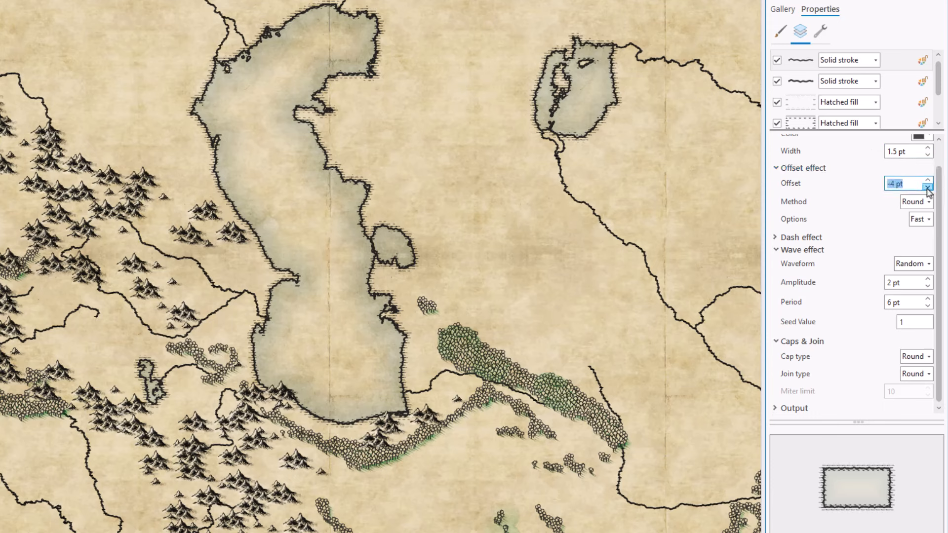
left_click(929, 219)
left_click(927, 245)
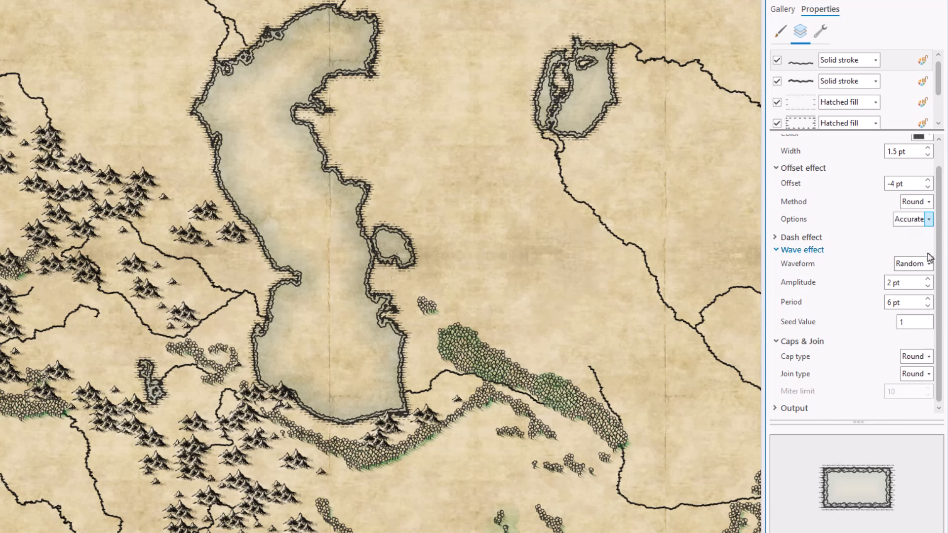
left_click(929, 286)
Duplicate the -4 pt offset stroke and set the copy's offset to -9 pt and width to 1.25 pt.
left_click(821, 31)
left_click(801, 31)
left_click(928, 188)
left_click(928, 188)
left_click(928, 188)
left_click(928, 188)
left_click(928, 188)
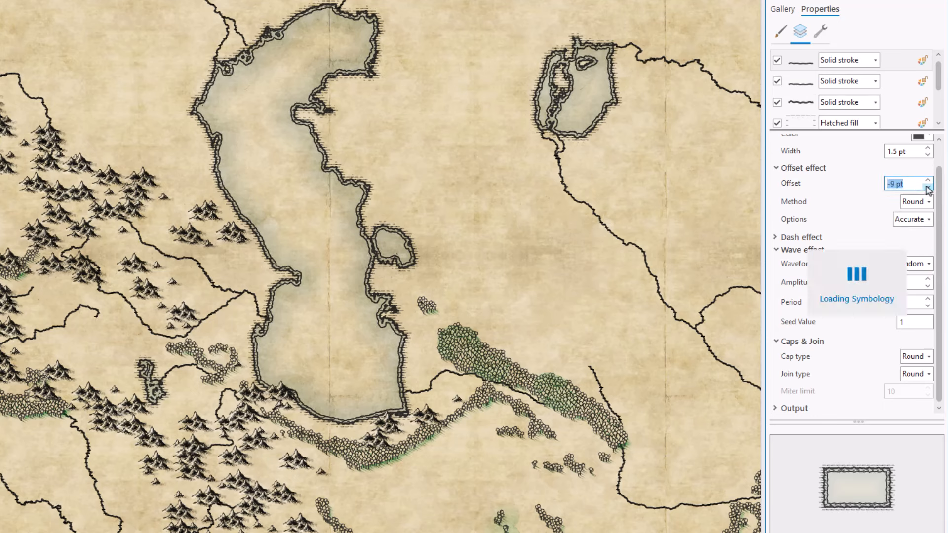
left_click(893, 152)
type("2")
key("Tab")
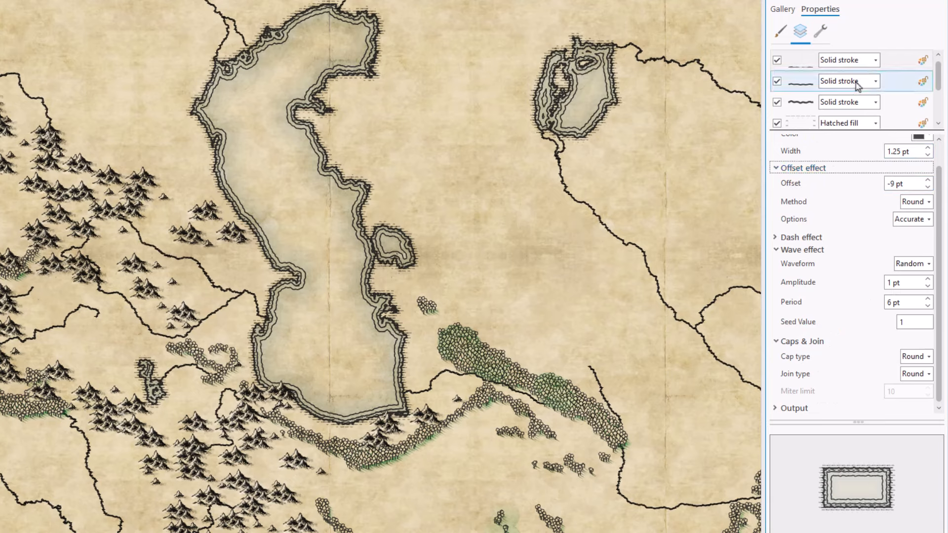
Duplicate the -9 pt offset stroke and set the copy's offset to -14 pt and width to 1 pt.
left_click(820, 31)
left_click(840, 126)
left_click(801, 31)
left_click(929, 187)
left_click(929, 188)
left_click(929, 188)
left_click(929, 187)
left_click(928, 187)
left_click(929, 155)
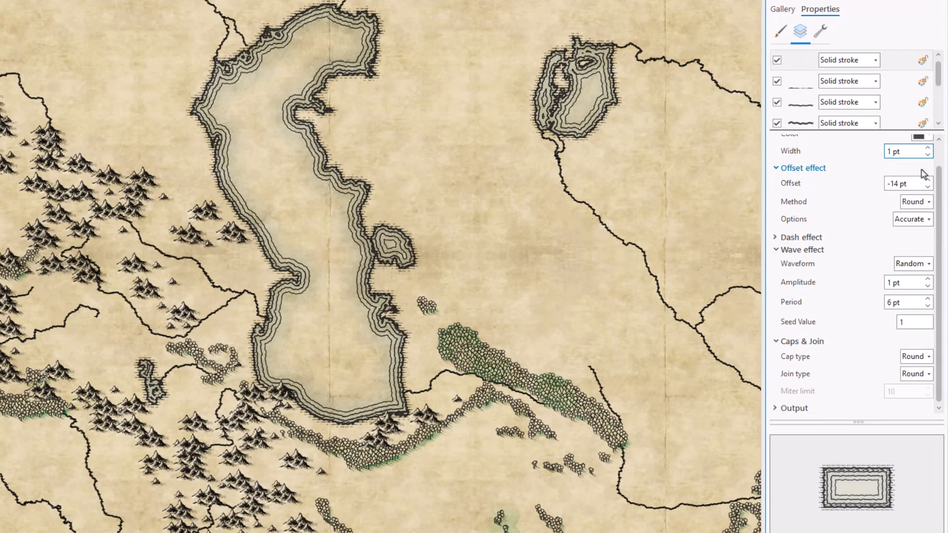
Duplicate the -14 pt offset stroke and set the copy's width to 0.75 pt and offset to -19 pt.
left_click_drag(903, 152, 859, 156)
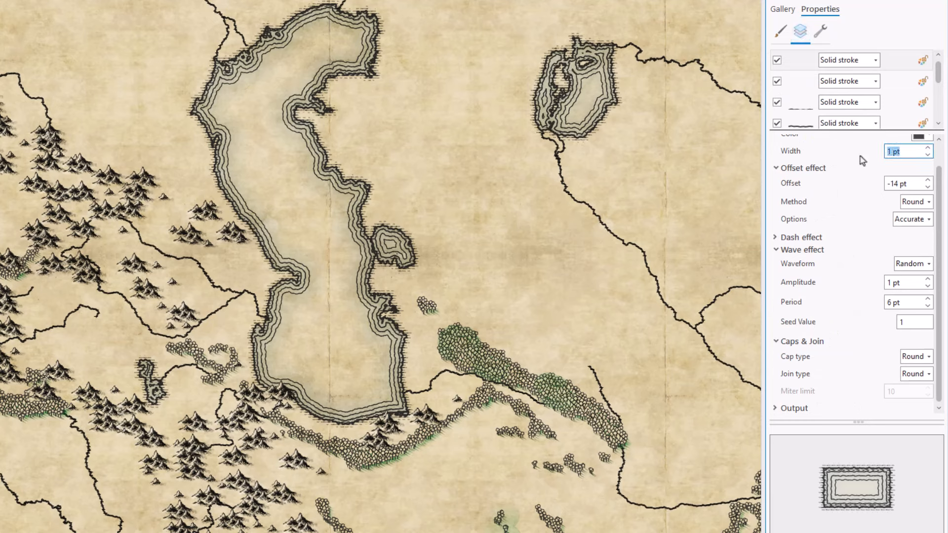
type("0.75")
left_click(928, 187)
left_click(928, 187)
left_click(928, 187)
left_click(928, 187)
left_click(928, 187)
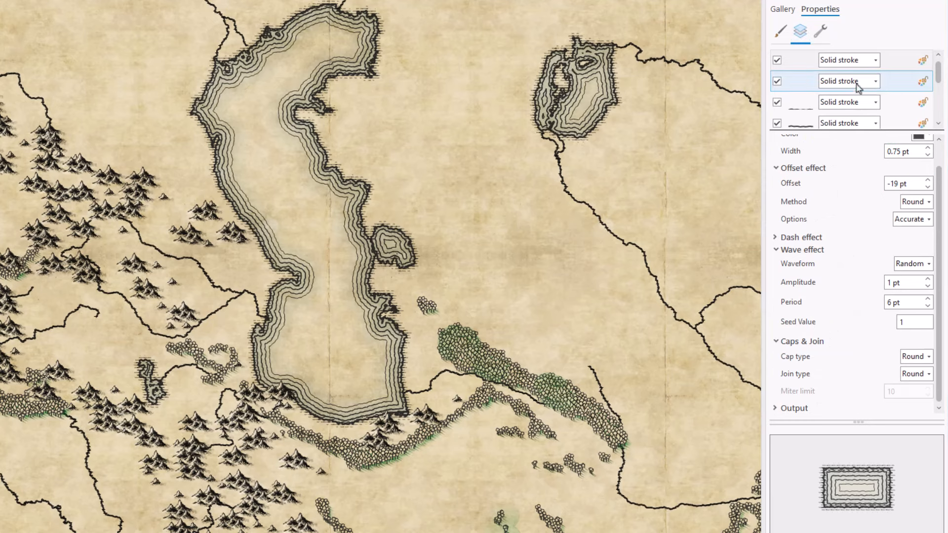
left_click(898, 65)
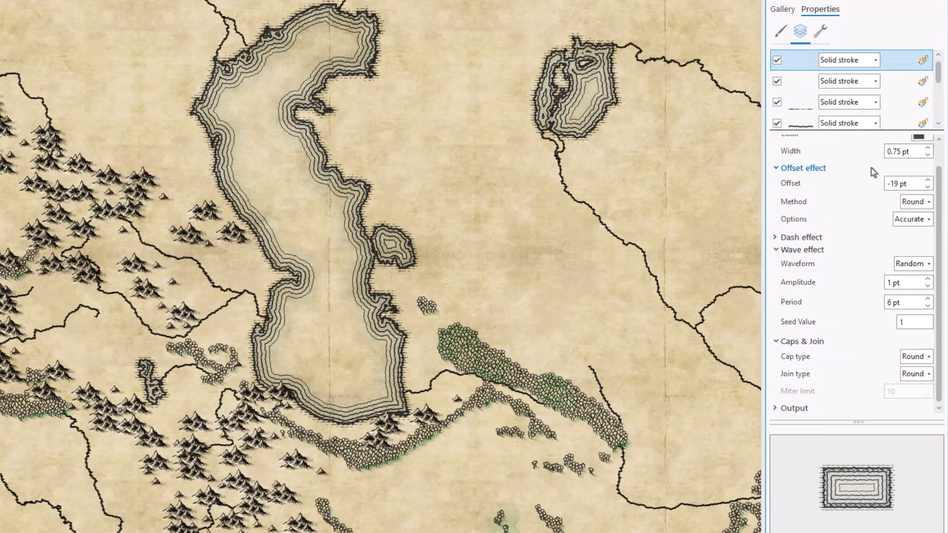
left_click(817, 239)
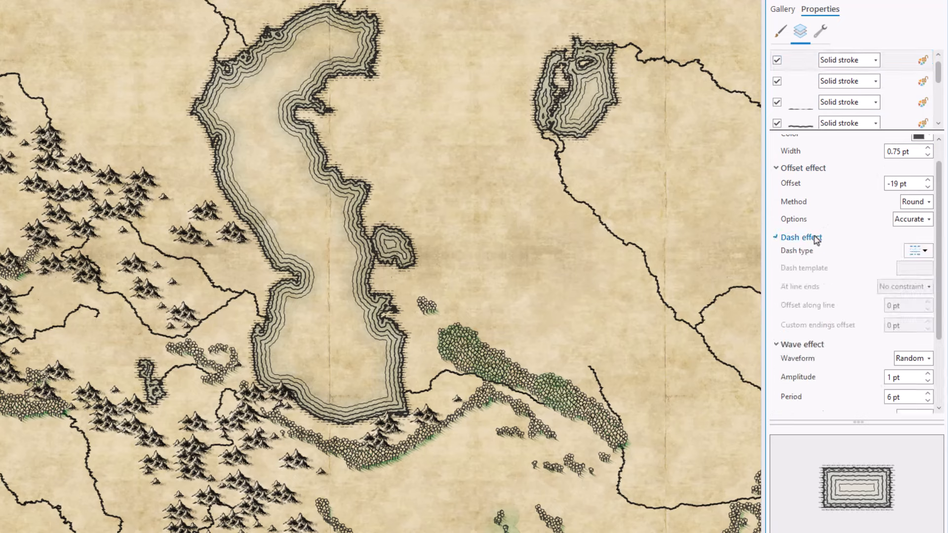
left_click(913, 253)
left_click(904, 286)
left_click(926, 271)
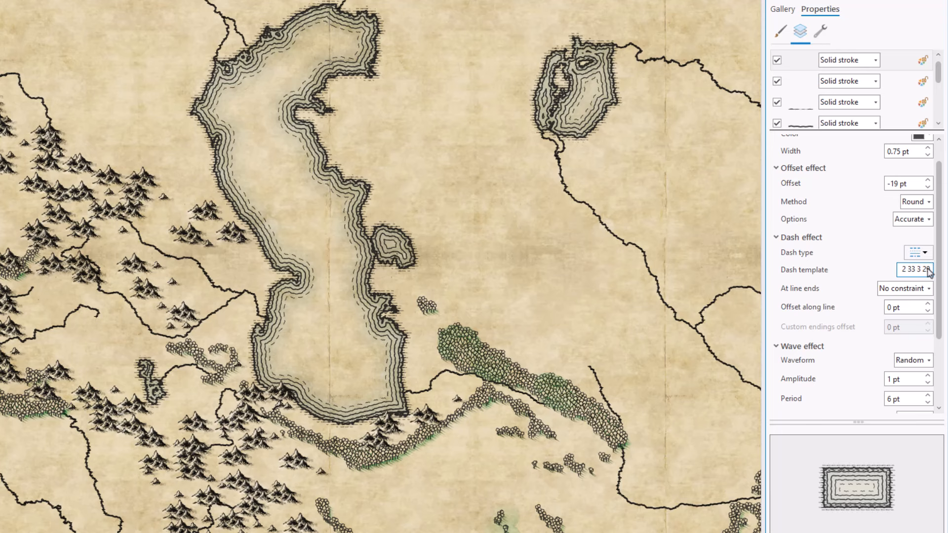
type("12 4 30")
key("Tab")
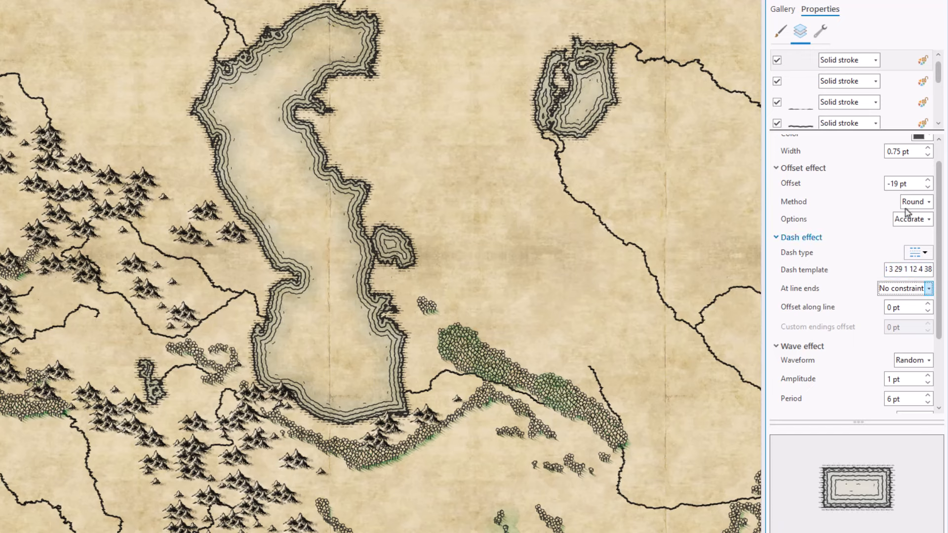
left_click(897, 85)
left_click(916, 253)
left_click(914, 289)
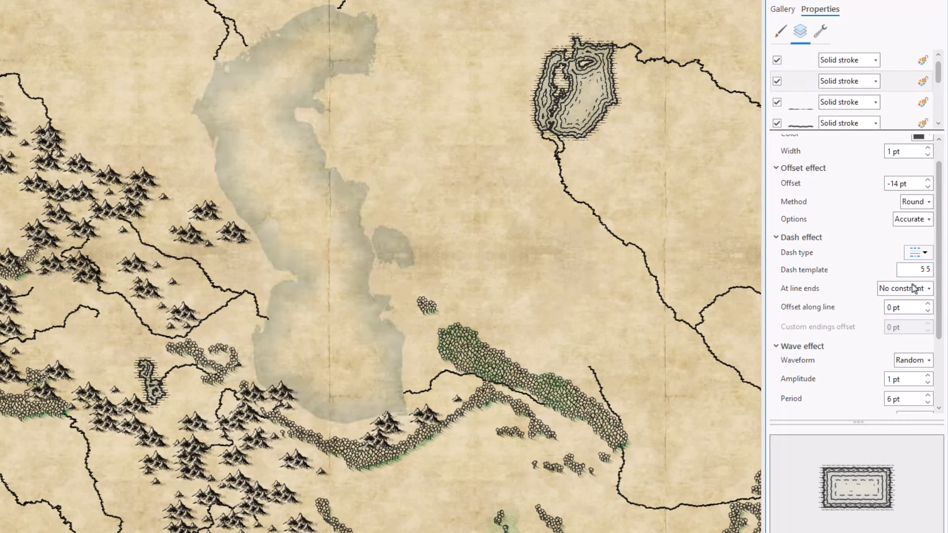
left_click_drag(914, 270, 938, 273)
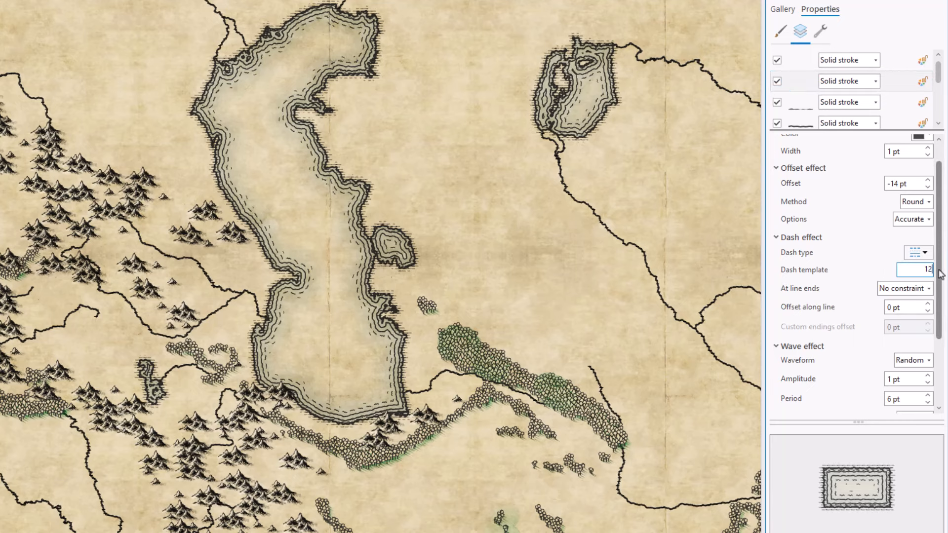
type("12 16 9 11 7 24")
key("Tab")
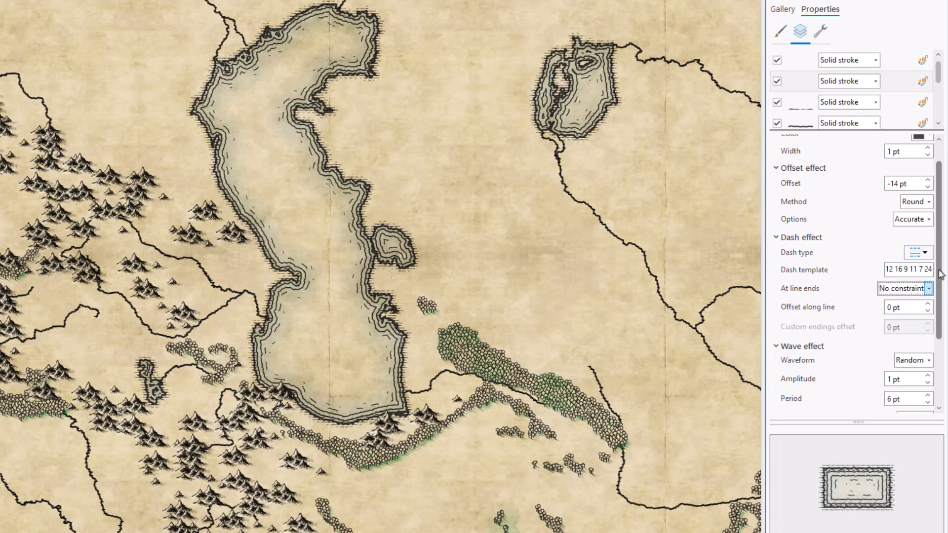
Add a dash effect to the -9 pt offset lake stroke with the dash template 25 6 18 7 21 5.
left_click(895, 102)
left_click(916, 253)
left_click(916, 276)
triple_click(933, 270)
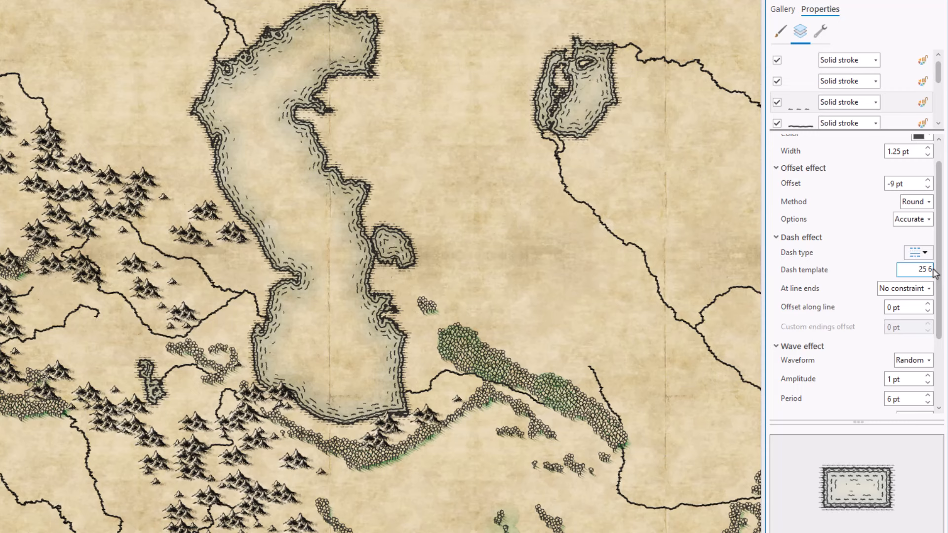
type("25 6 18 7 21 5")
key("Tab")
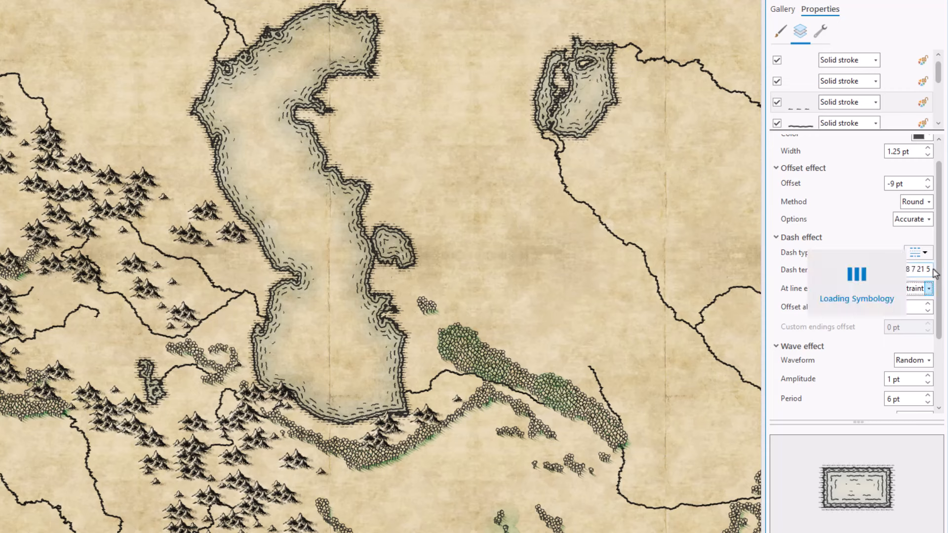
Save the lake polygon symbol to the MyPrecious style under the name Lakes Light.
left_click(938, 1)
left_click(872, 42)
type("Lakes Light")
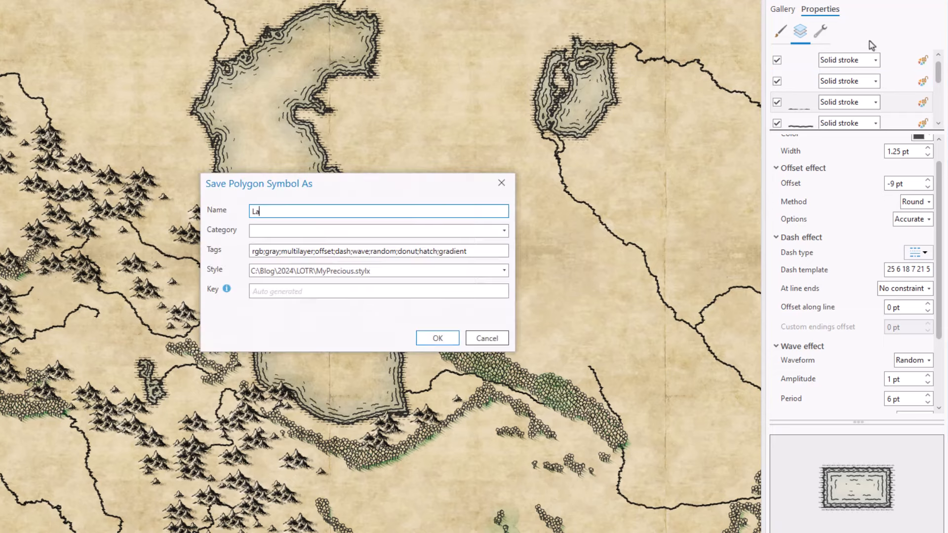
left_click(437, 337)
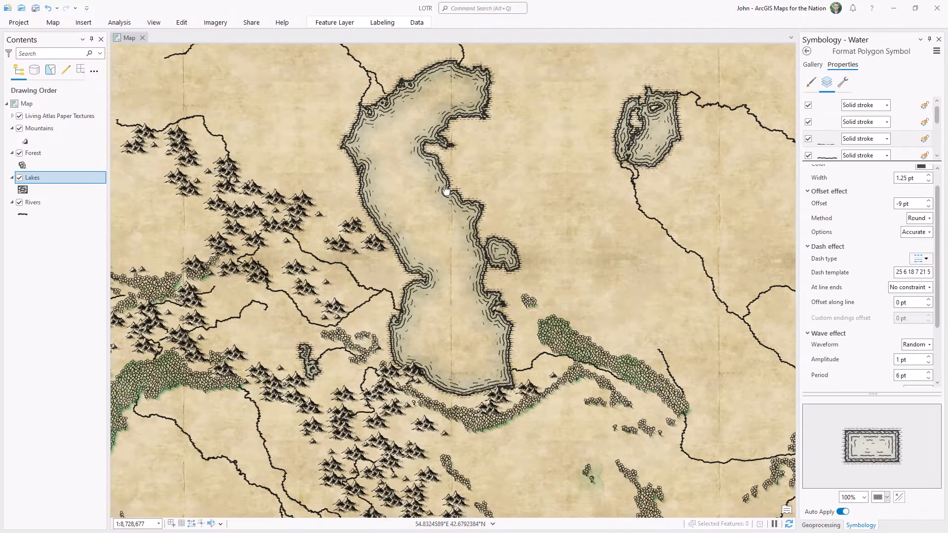
Hide the Living Atlas Paper Textures layer and set the lakes' outline color by sampling the pale map background.
left_click(19, 117)
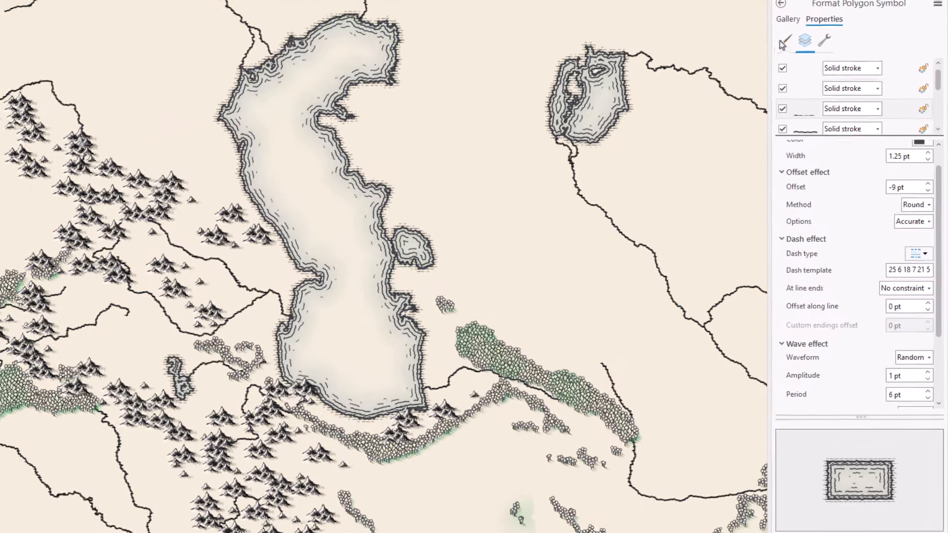
left_click(811, 81)
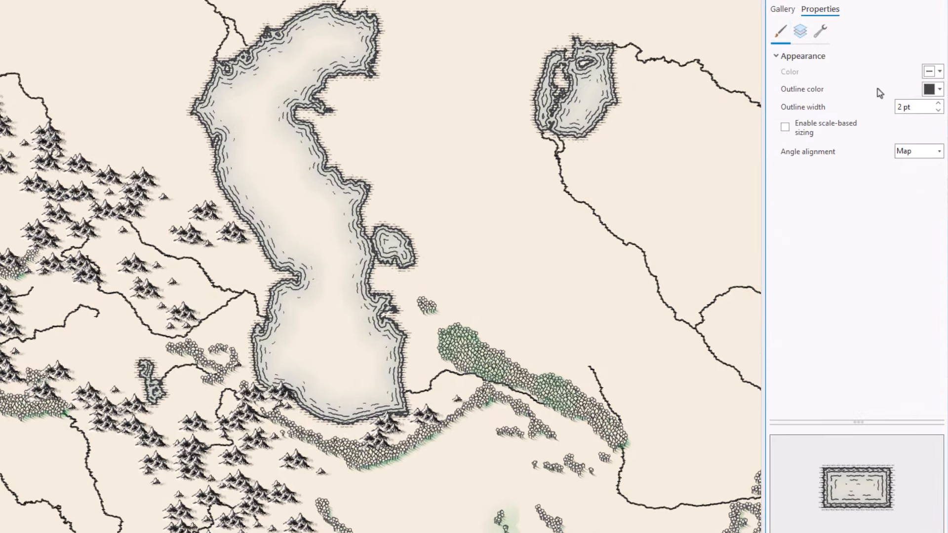
left_click(931, 90)
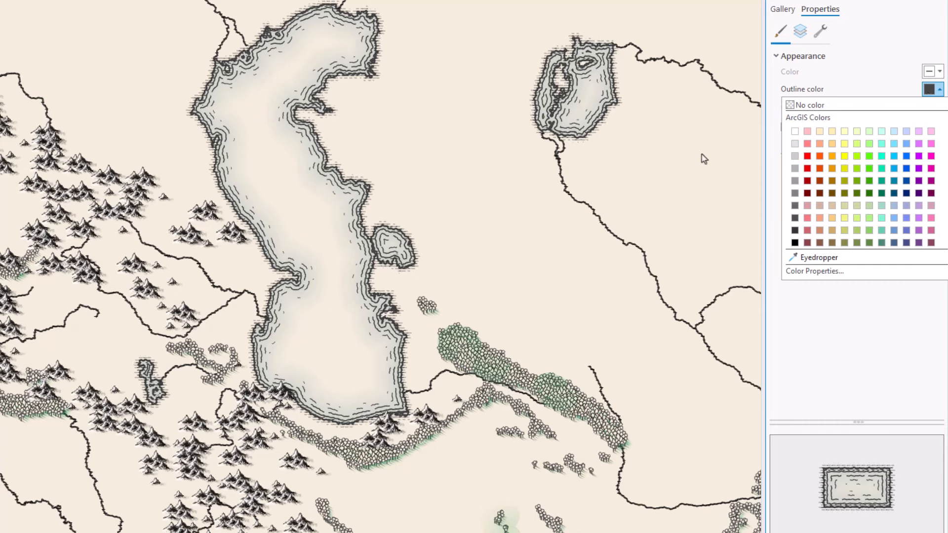
left_click(815, 258)
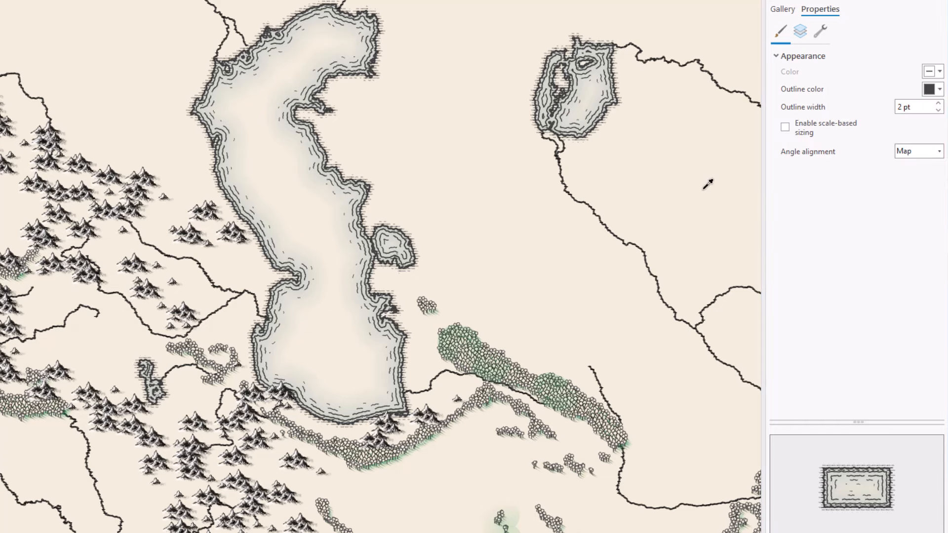
left_click(662, 186)
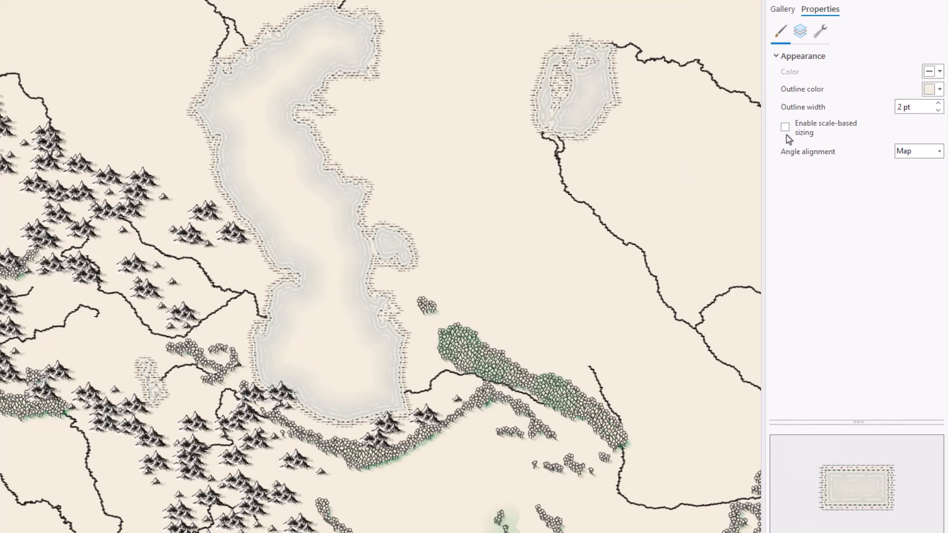
Give the lakes a dark gray fill and adjust its shade in the color properties.
left_click(934, 72)
left_click(796, 211)
left_click(931, 72)
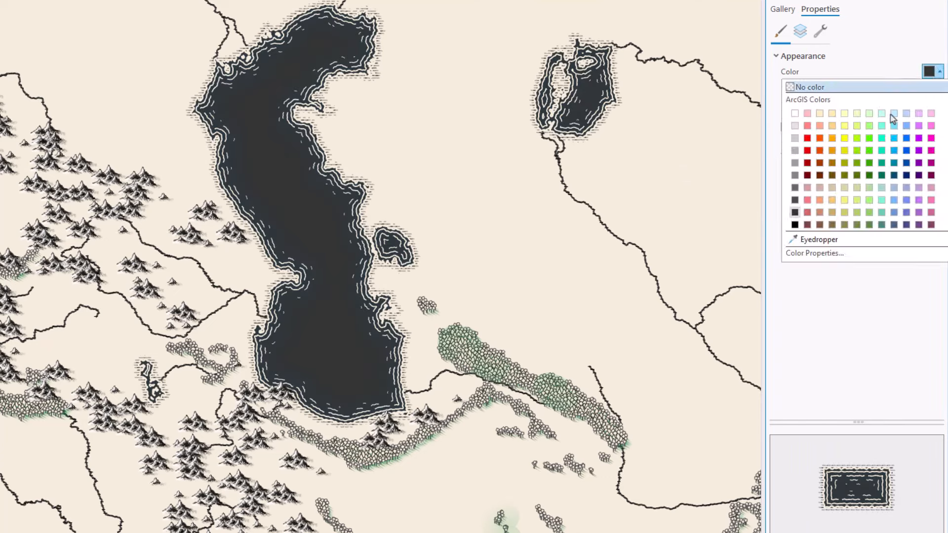
left_click(815, 253)
left_click(441, 370)
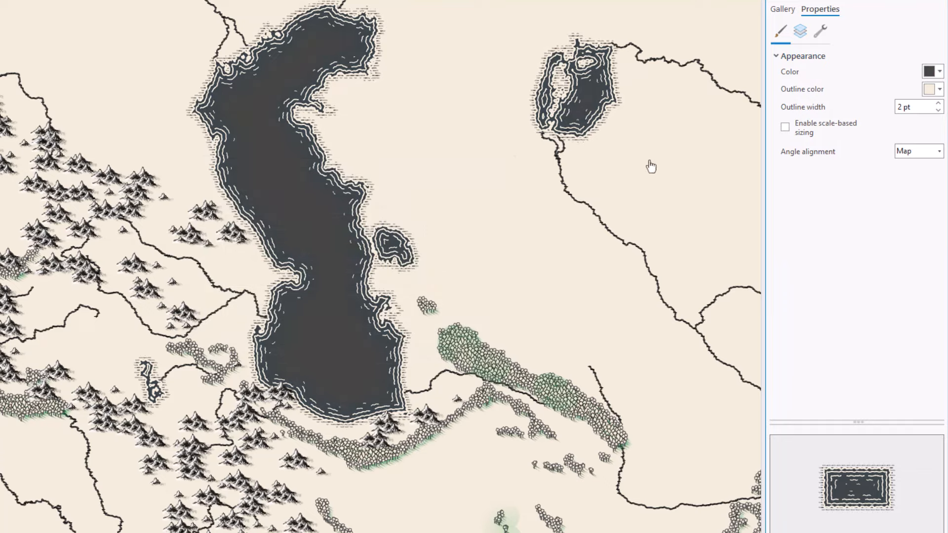
Disable the solid stroke directly above the hatched fills in the lake symbol and show the Living Atlas Paper Textures layer.
left_click(800, 30)
scroll(938, 93, "down", 1)
left_click_drag(937, 93, 937, 107)
left_click(777, 71)
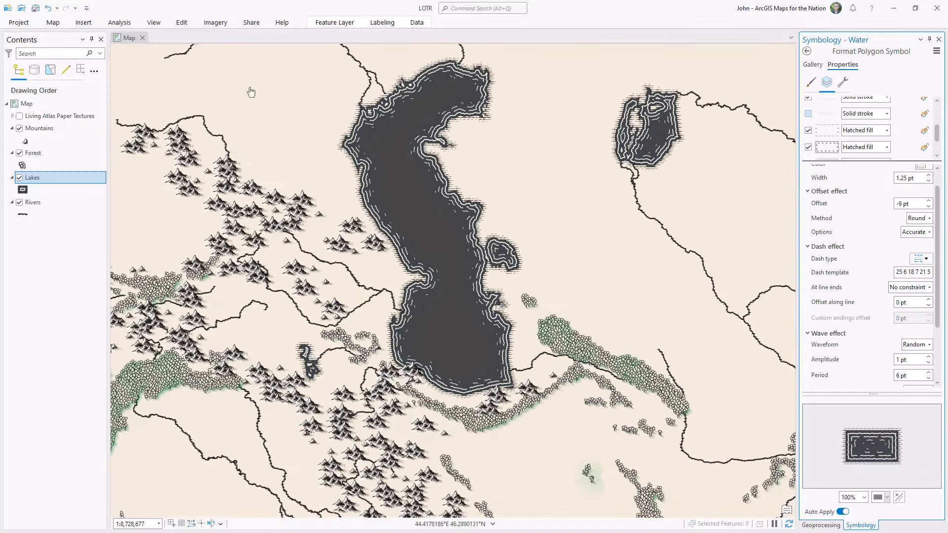
left_click(20, 116)
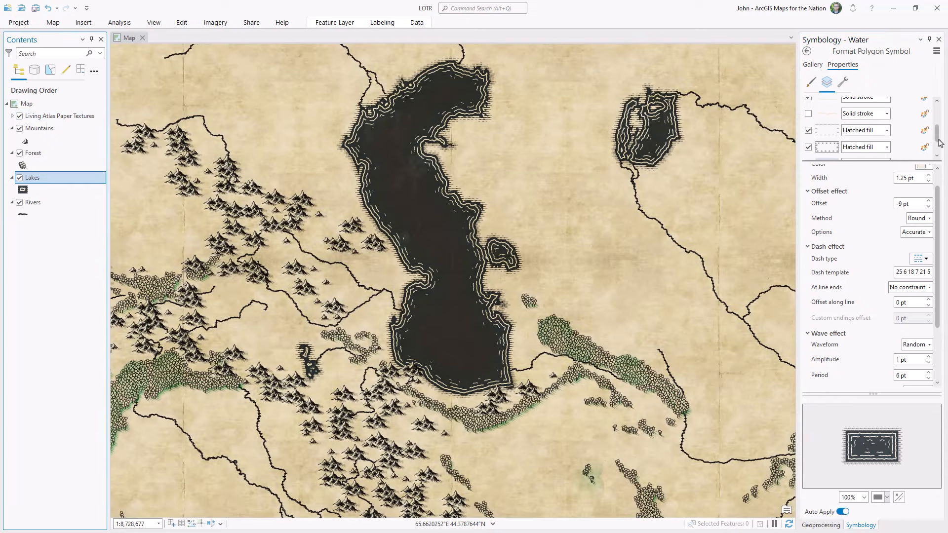
Lower the transparency of the blue color in the lake symbol's gradient fill.
left_click_drag(940, 141, 918, 149)
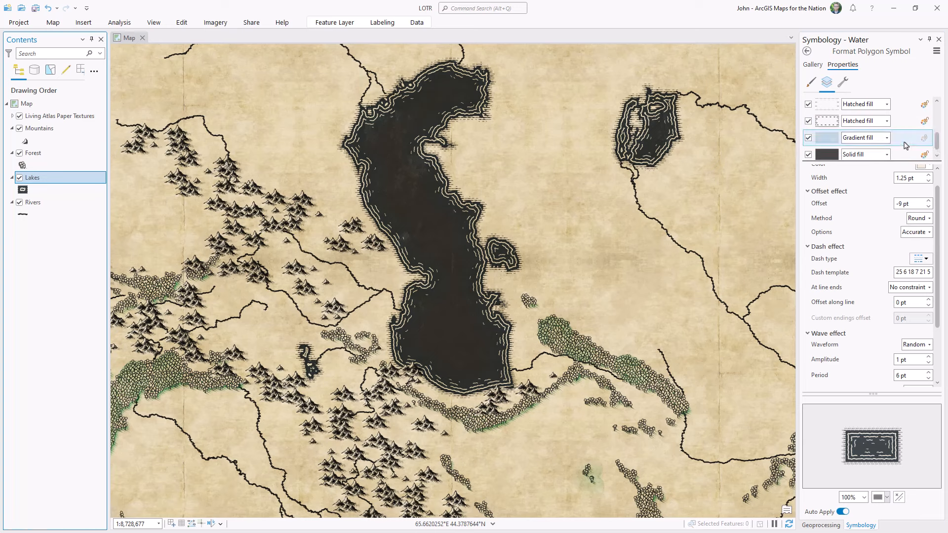
left_click(905, 143)
left_click(912, 197)
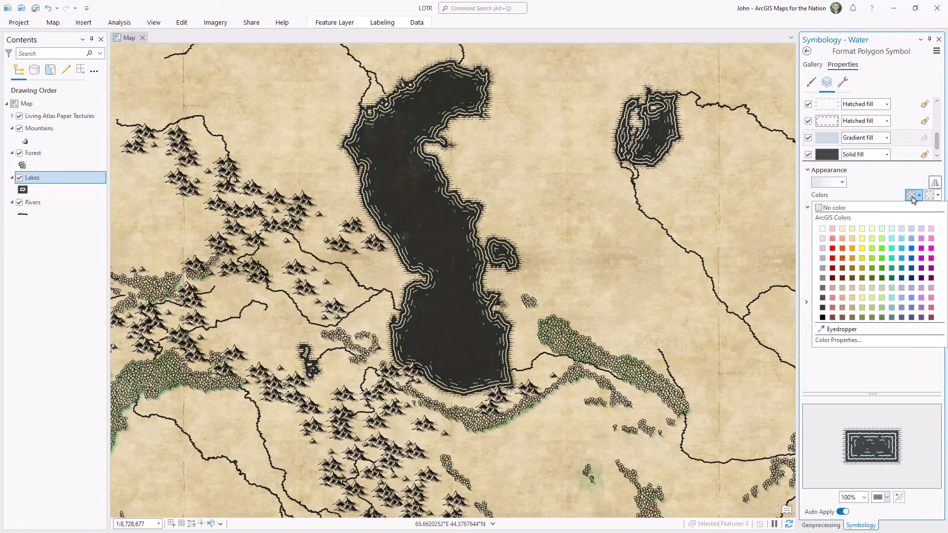
left_click(838, 340)
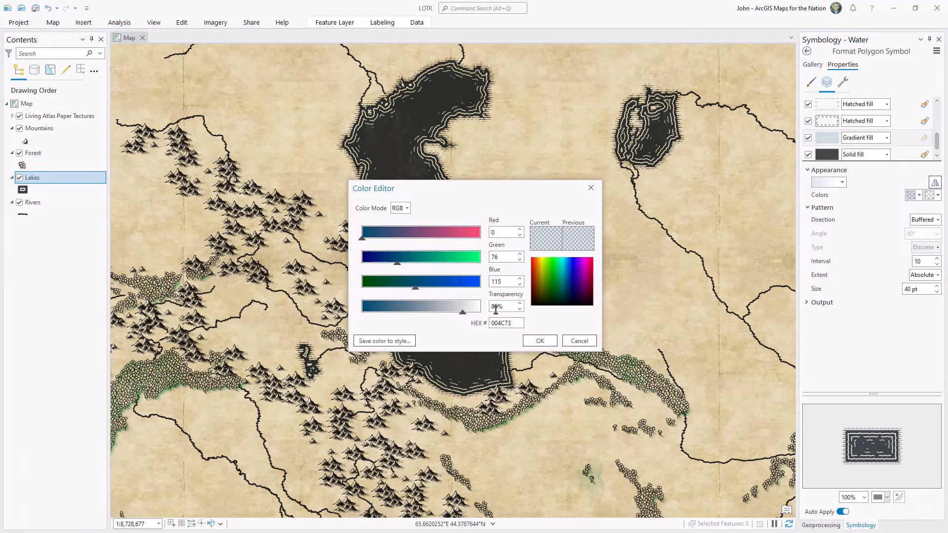
left_click(541, 341)
Save the dark version of the lake symbol to the MyPrecious style under the name Lakes Dark.
left_click(937, 51)
left_click(875, 92)
type("Lakes Dark")
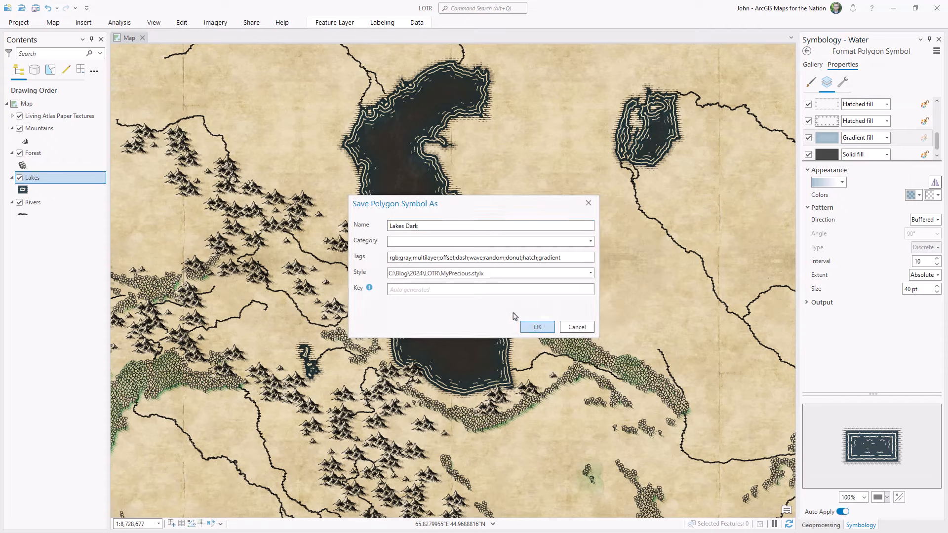
left_click(537, 327)
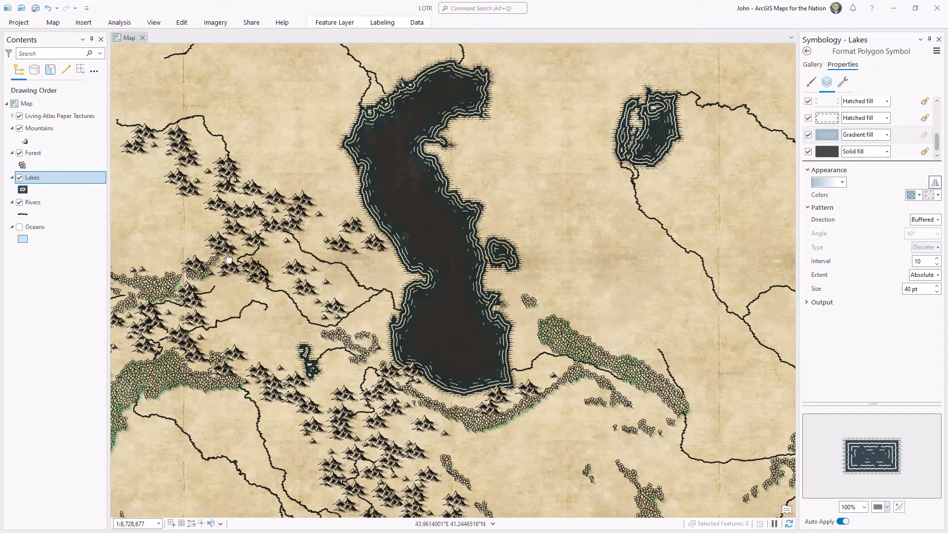
Turn on the Oceans layer and apply the saved Lakes Light symbol to it.
mouse_move(207, 494)
left_mouse_down()
mouse_move(429, 452)
mouse_move(699, 245)
left_mouse_up()
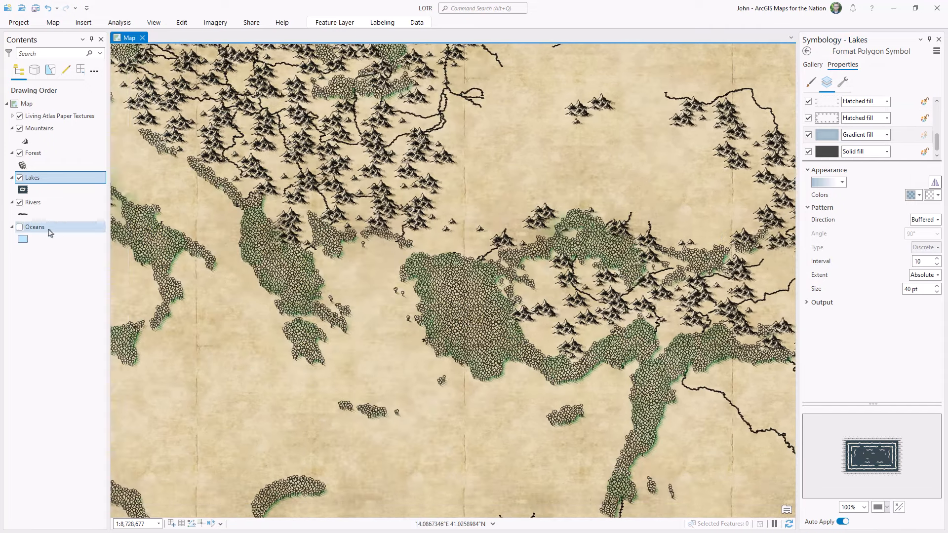
left_click(20, 228)
left_click(22, 240)
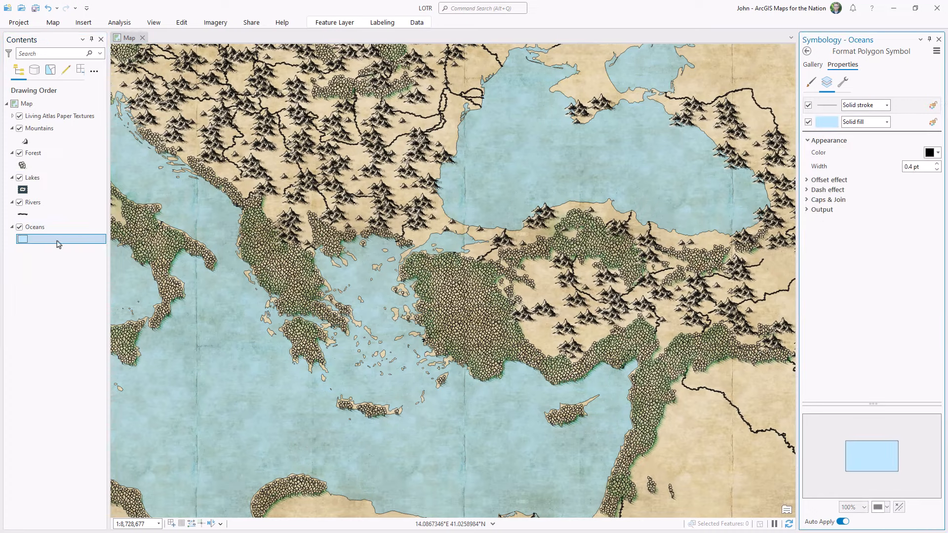
left_click(808, 67)
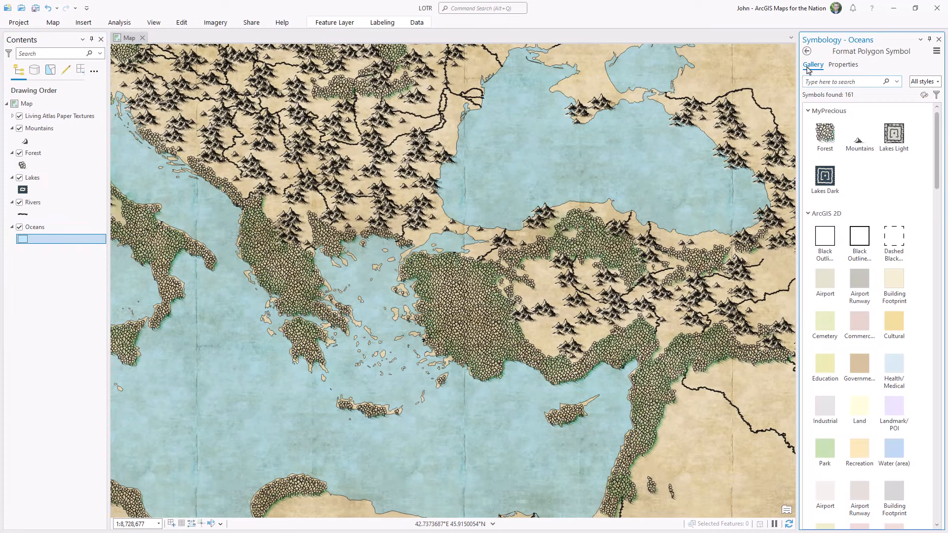
left_click(891, 132)
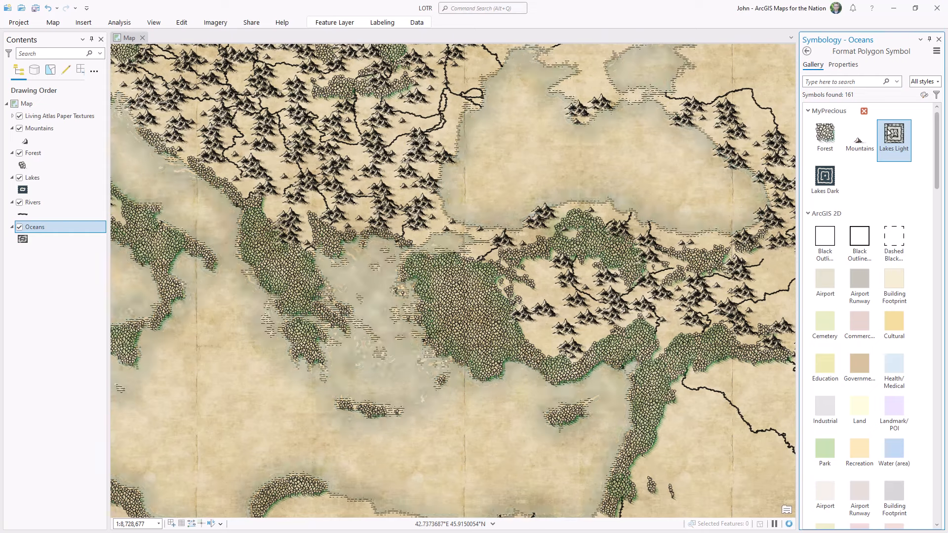
Disable the innermost wavy strokes of the ocean symbol and set its shoreline stroke width to 3 pt.
left_click(843, 66)
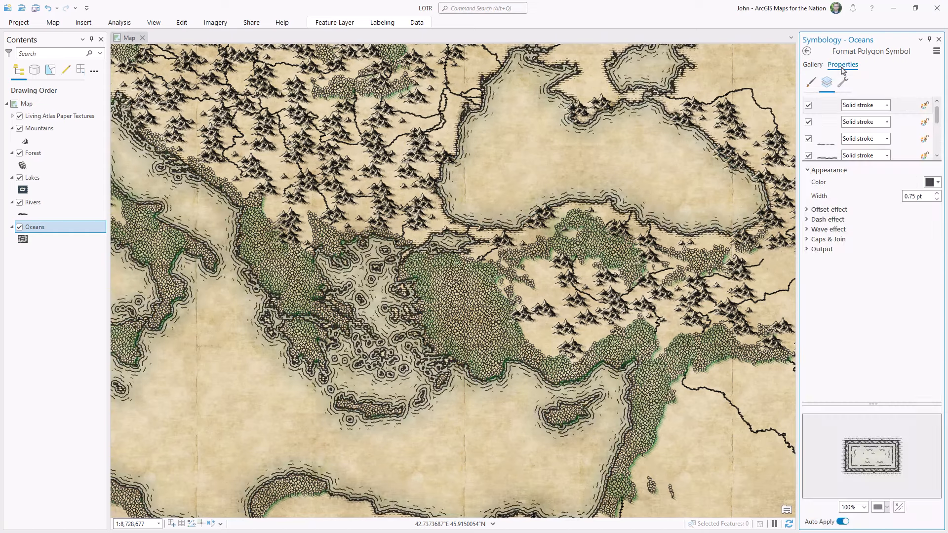
left_click(809, 107)
left_click_drag(936, 117, 938, 136)
left_click(910, 106)
left_click(937, 194)
Save the ocean polygon symbol to the MyPrecious style under the name Oceans Light.
left_click(936, 51)
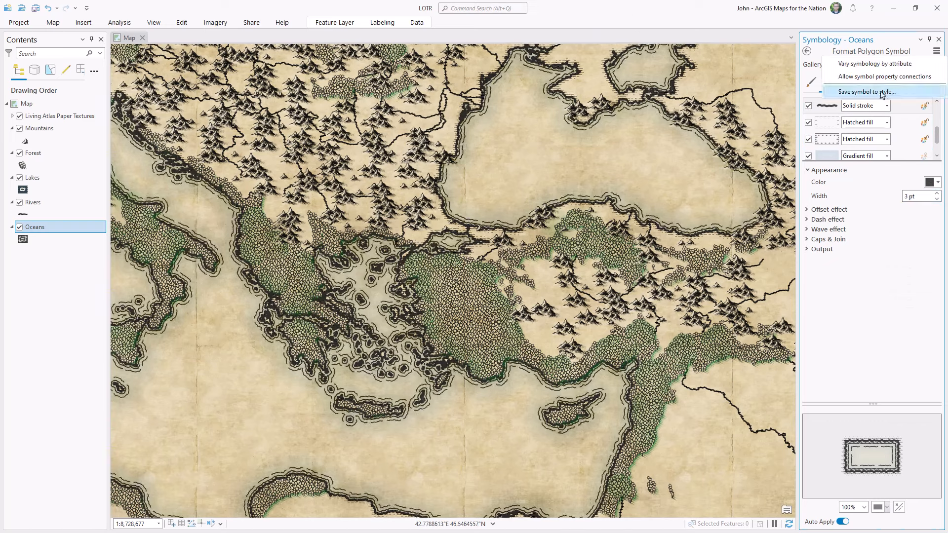
left_click(879, 91)
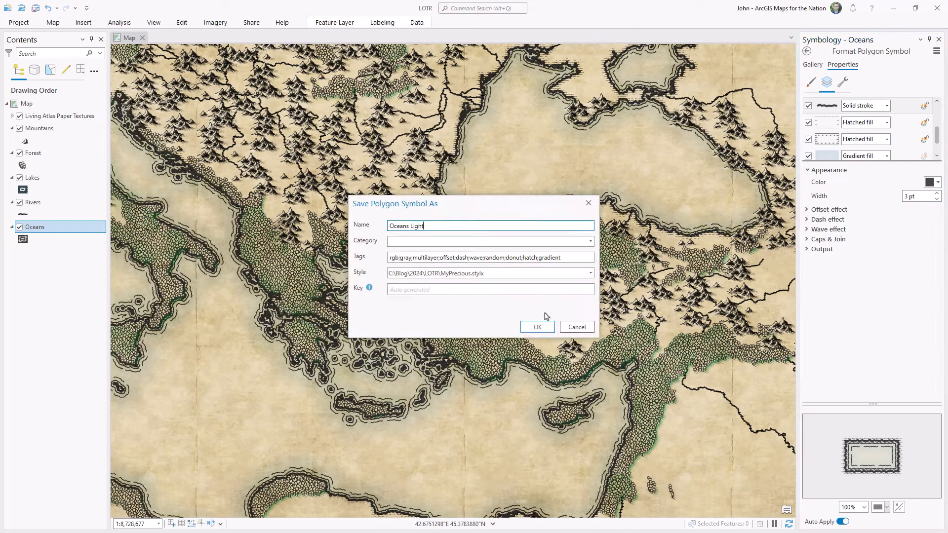
left_click(537, 327)
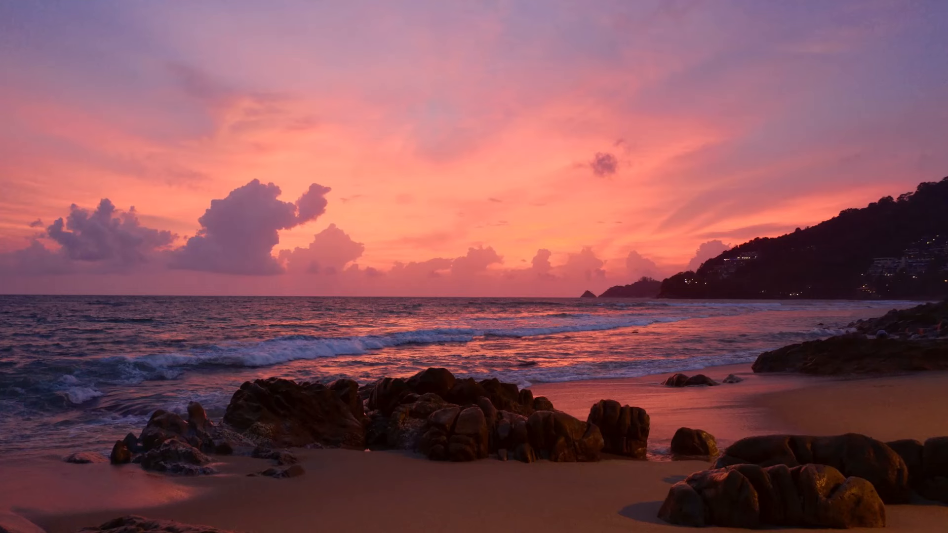